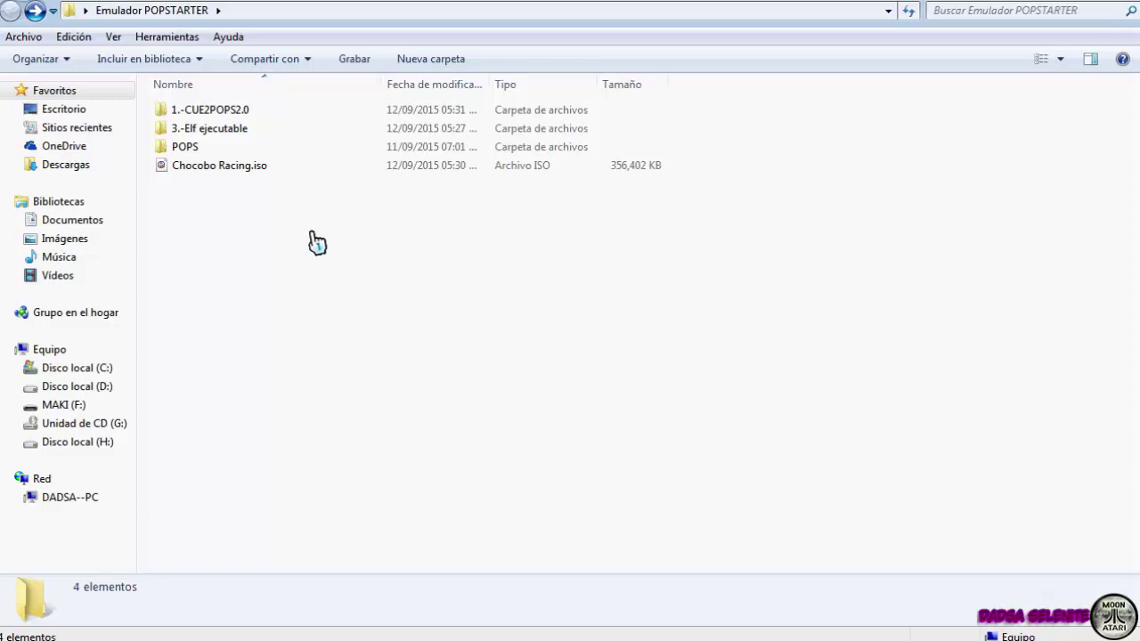
# - Open Chocobo Racing.iso in UltraISO and bring up the dialog for saving the image under another name or format
pyautogui.click(250, 171)
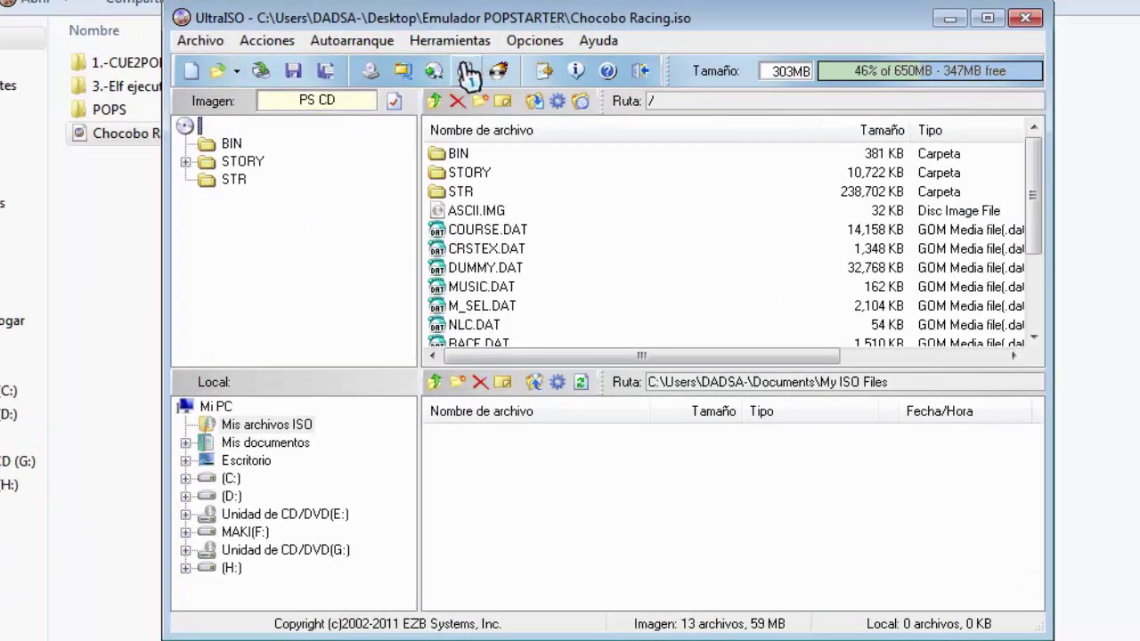
pyautogui.click(326, 43)
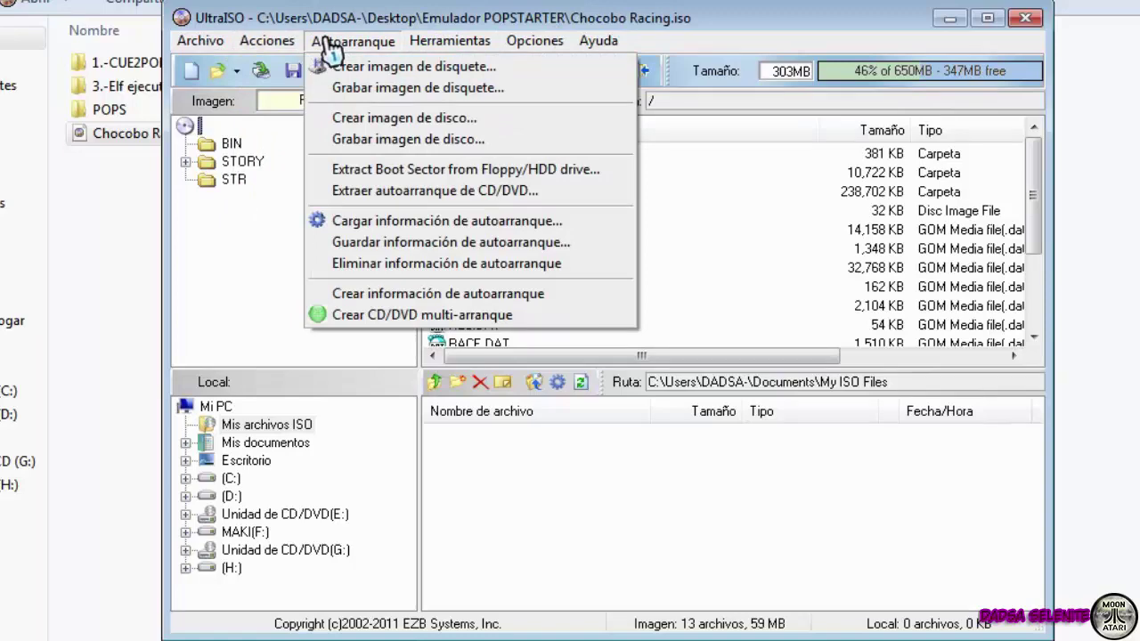
pyautogui.click(456, 43)
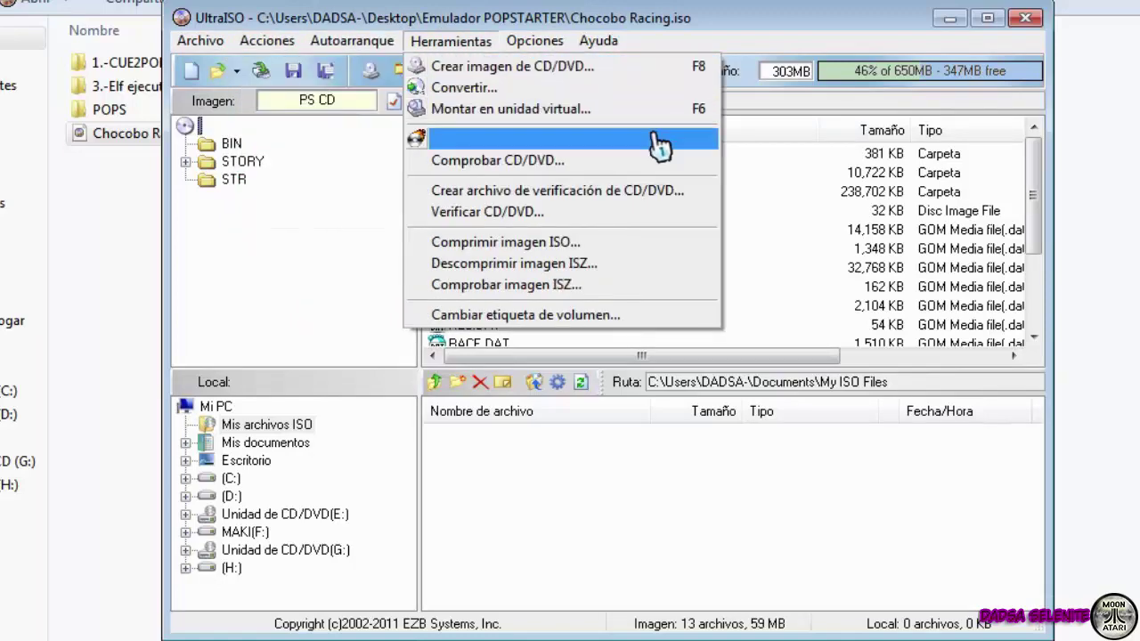
pyautogui.moveTo(207, 47)
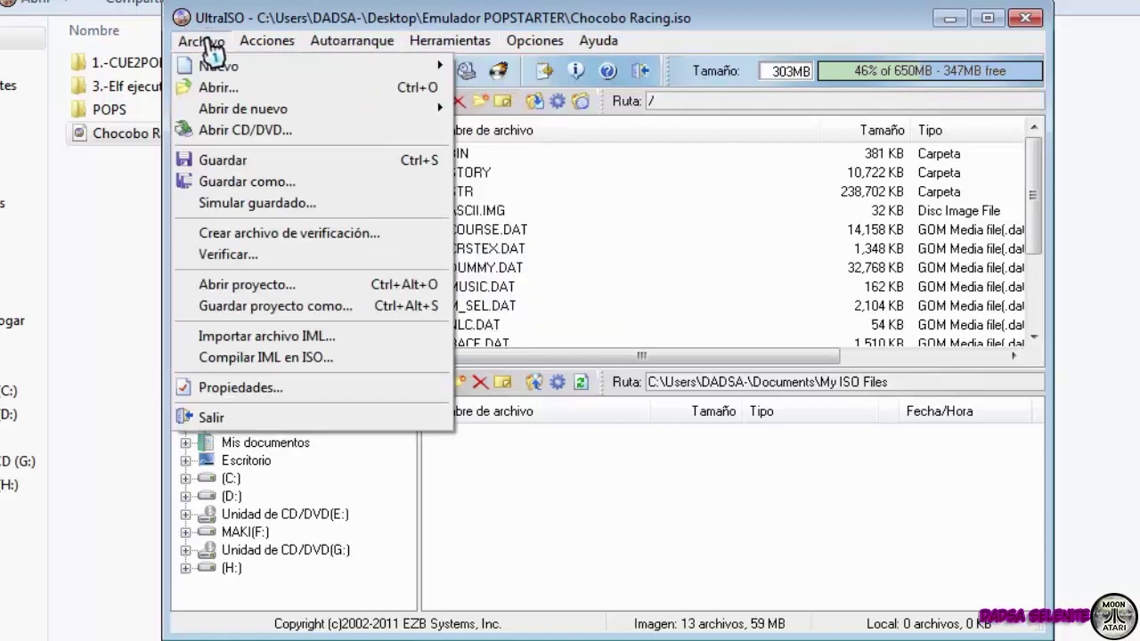
pyautogui.click(267, 182)
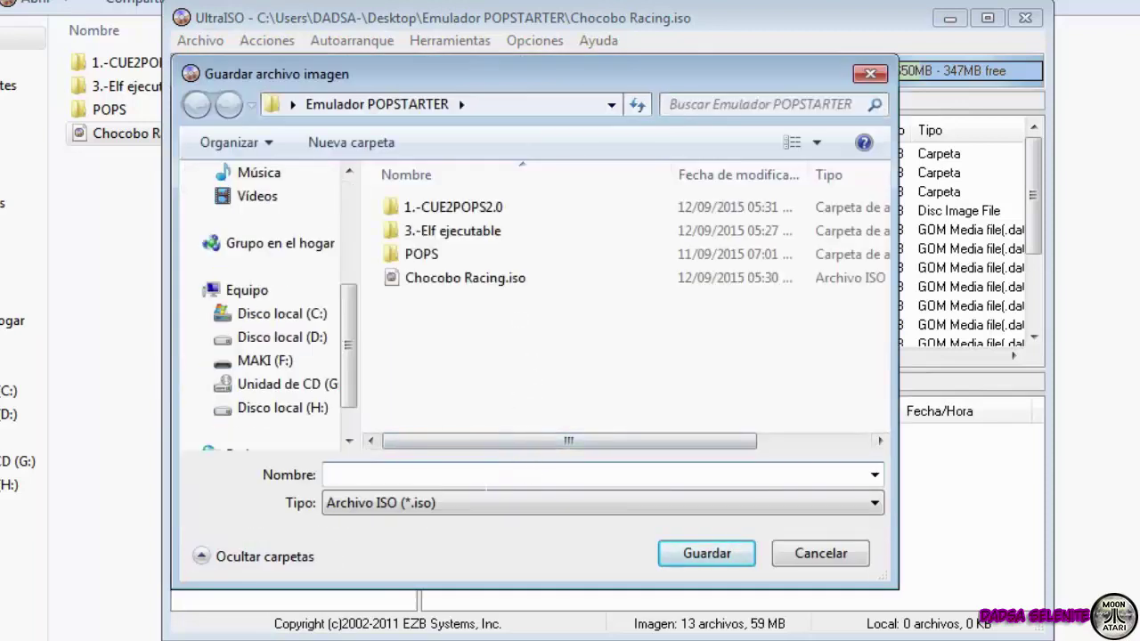
# - Enter Chocobo Racing as the name of the image, without the iso extension
pyautogui.write('Chi')
pyautogui.press('BackSpace')
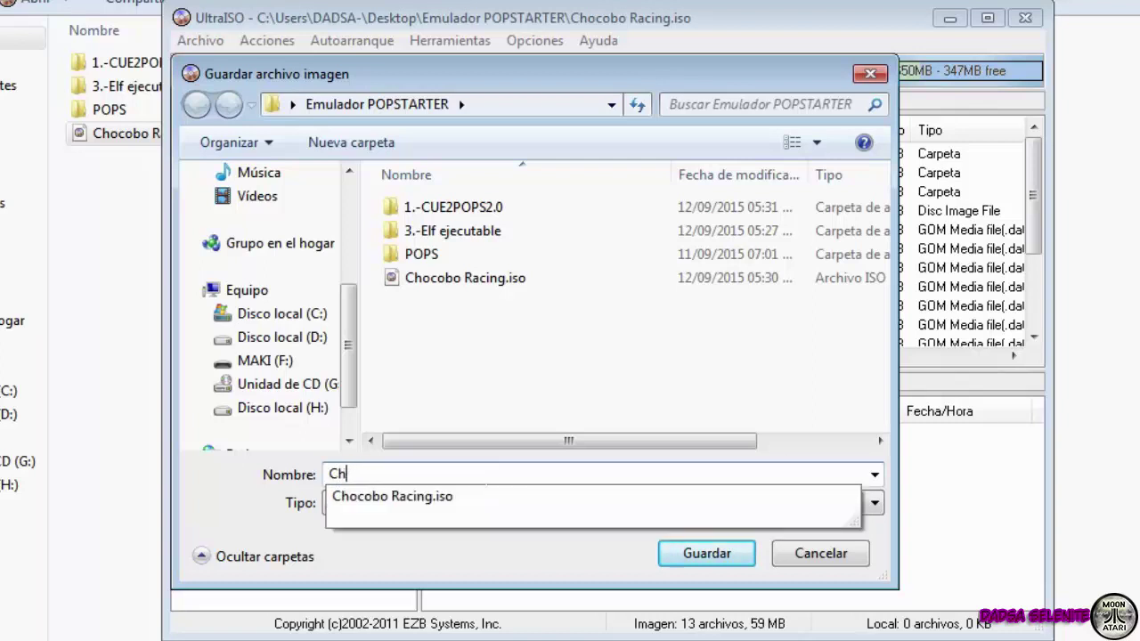
pyautogui.click(490, 497)
pyautogui.press('End')
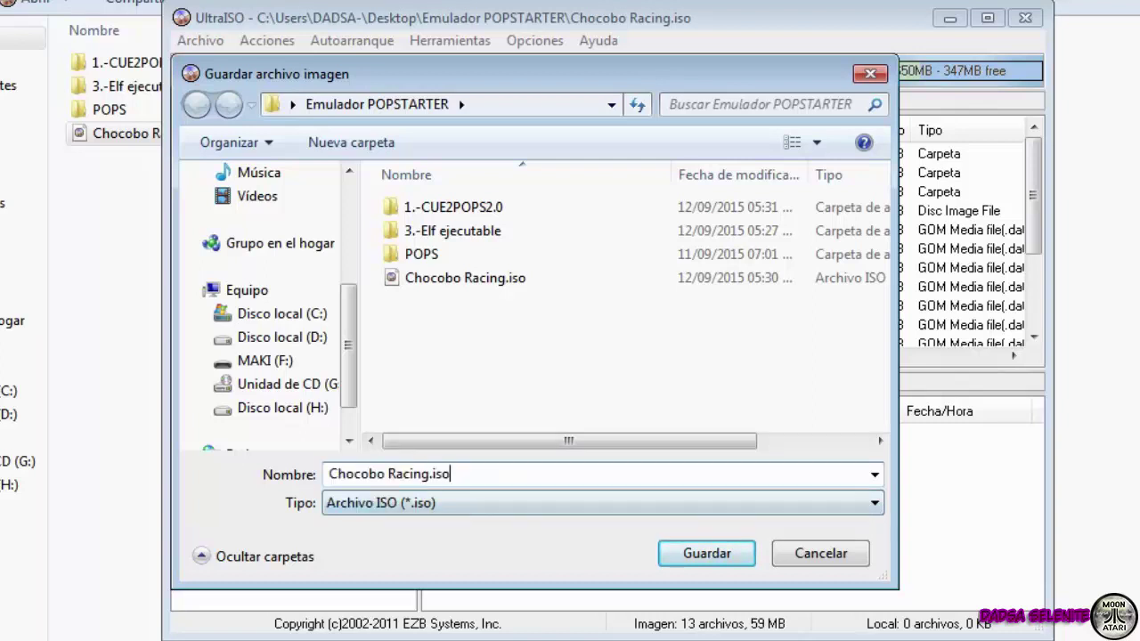
pyautogui.press('BackSpace')
pyautogui.press('BackSpace')
pyautogui.press('BackSpace')
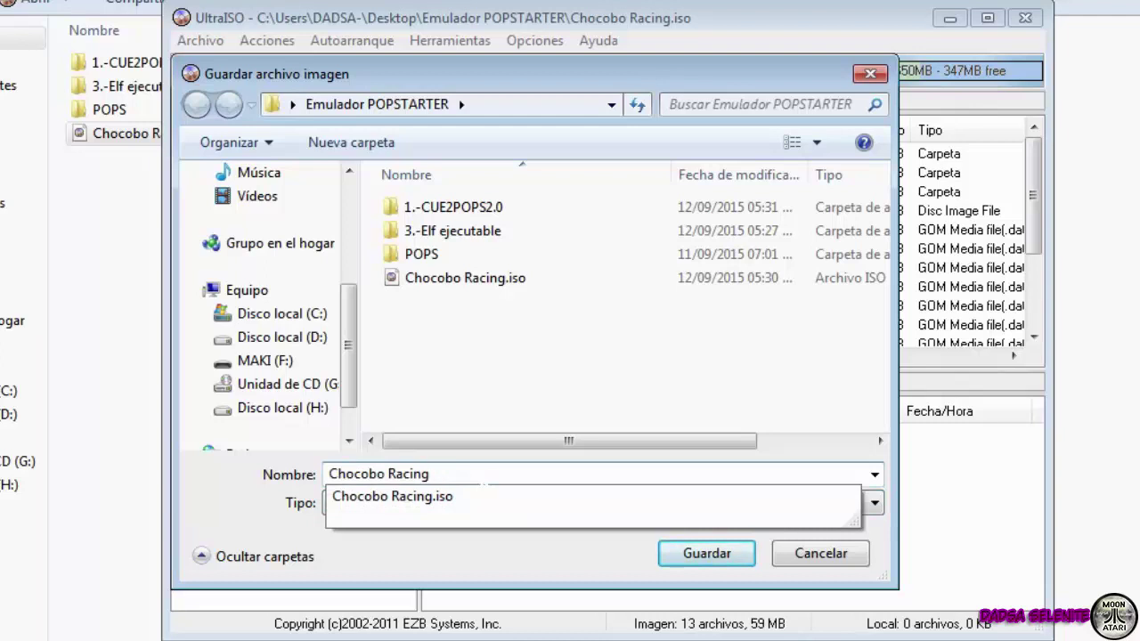
# - Save the image as type BIN (*.bin/*.cue) in the Emulador POPSTARTER folder and close UltraISO
pyautogui.click(512, 545)
pyautogui.click(503, 502)
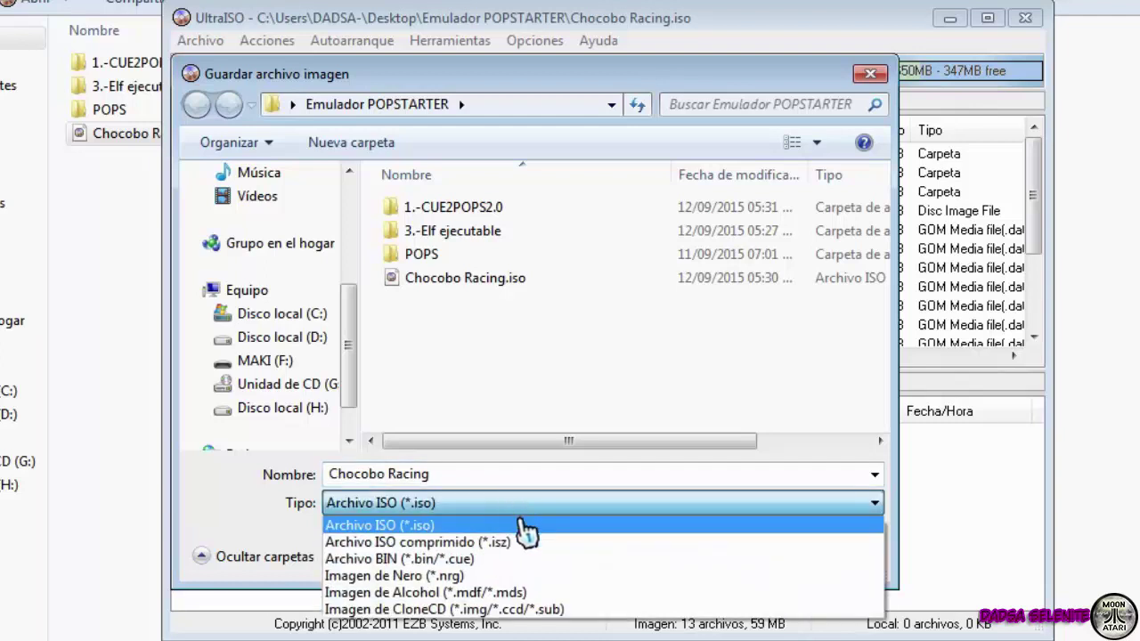
pyautogui.click(532, 559)
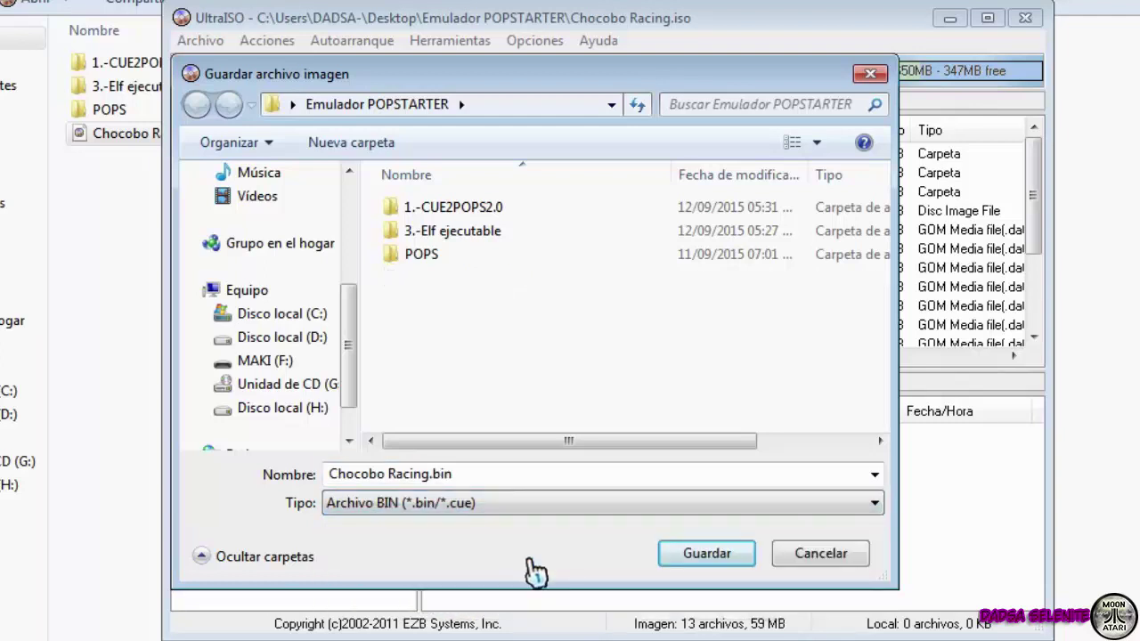
pyautogui.click(693, 556)
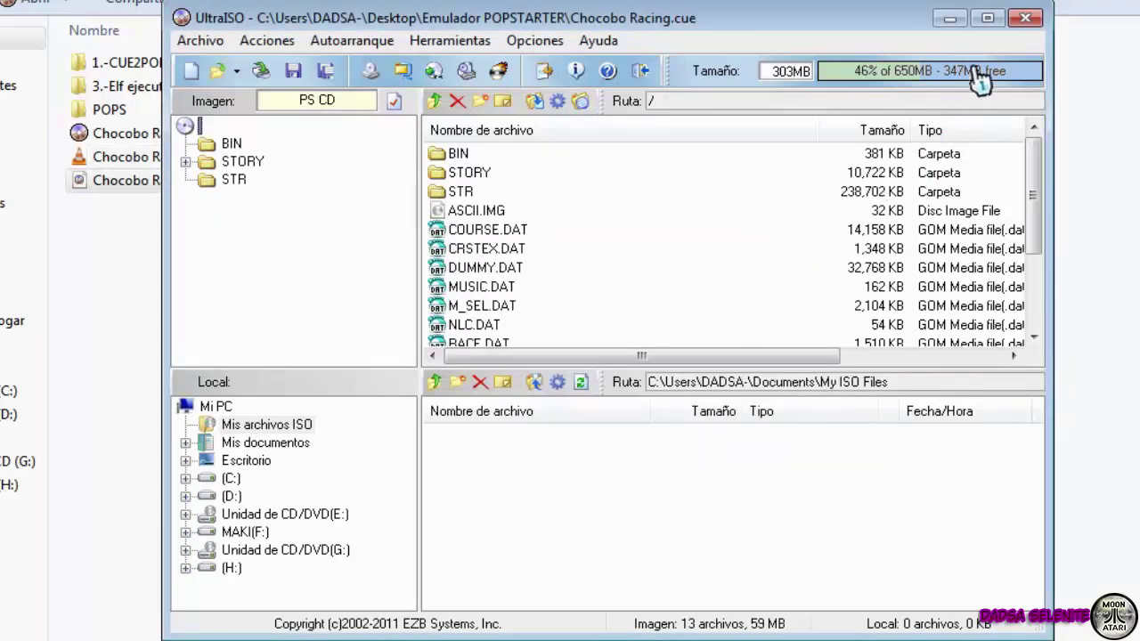
pyautogui.click(1025, 19)
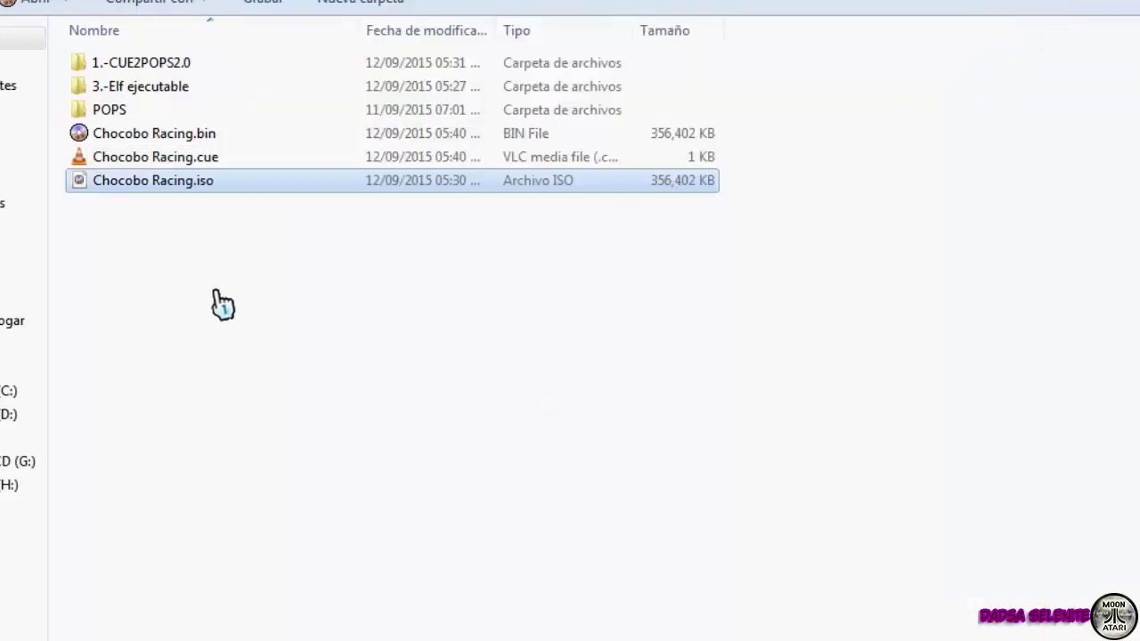
# - Delete Chocobo Racing.iso from the Emulador POPSTARTER folder, keeping the BIN and CUE files
pyautogui.moveTo(226, 280); pyautogui.dragTo(190, 158)
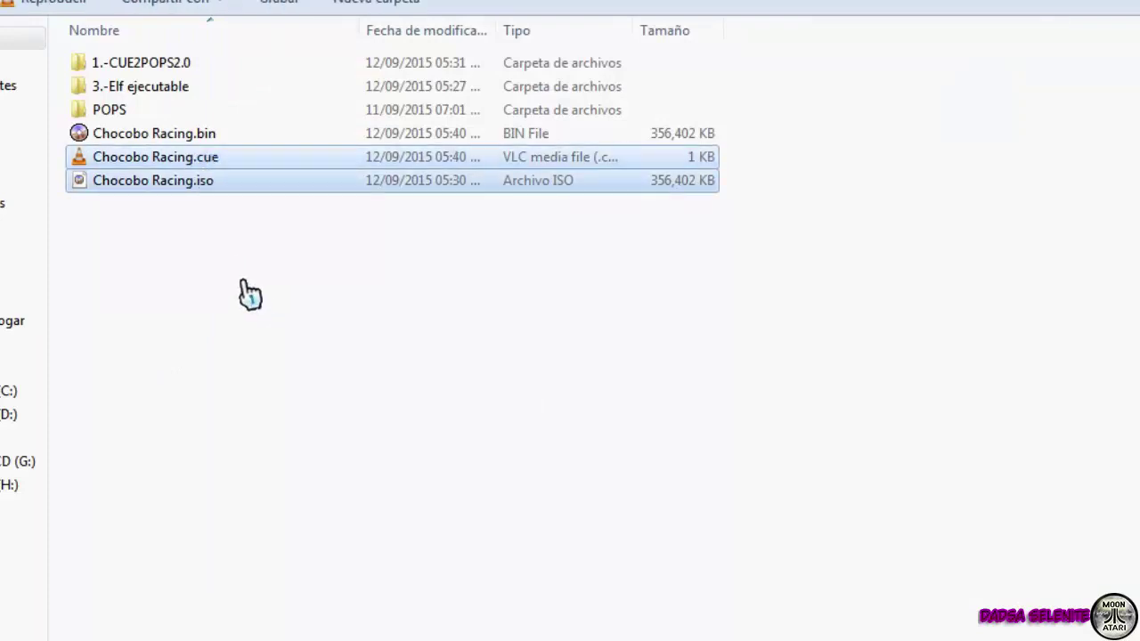
pyautogui.click(208, 181)
pyautogui.click(224, 134)
pyautogui.keyDown('ctrl'); pyautogui.click(220, 160); pyautogui.keyUp('ctrl')
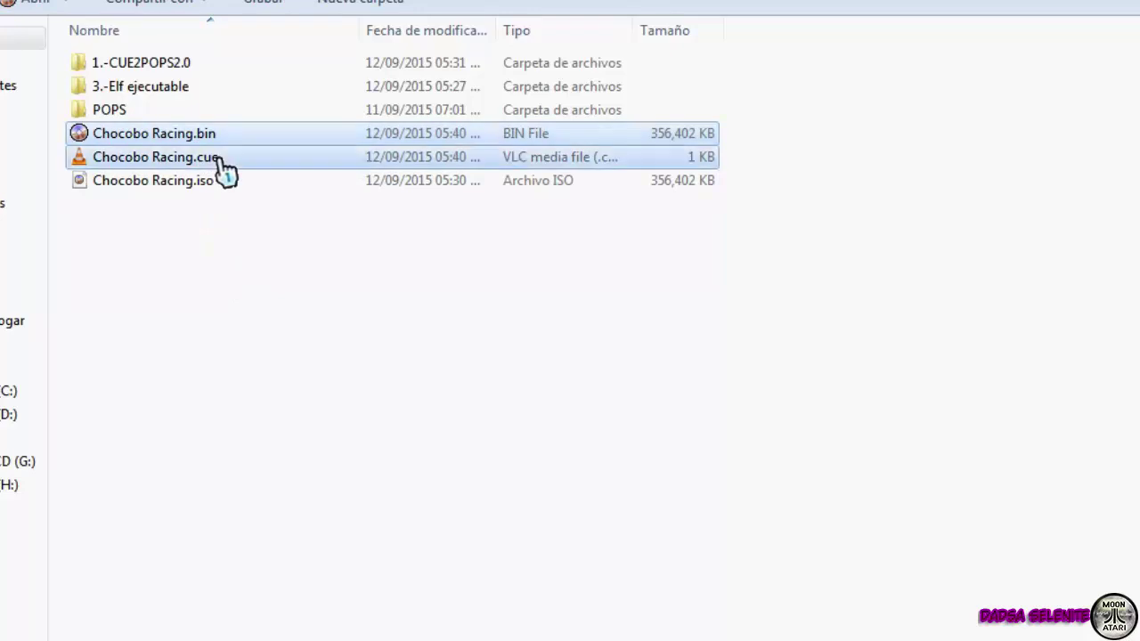
pyautogui.click(223, 187)
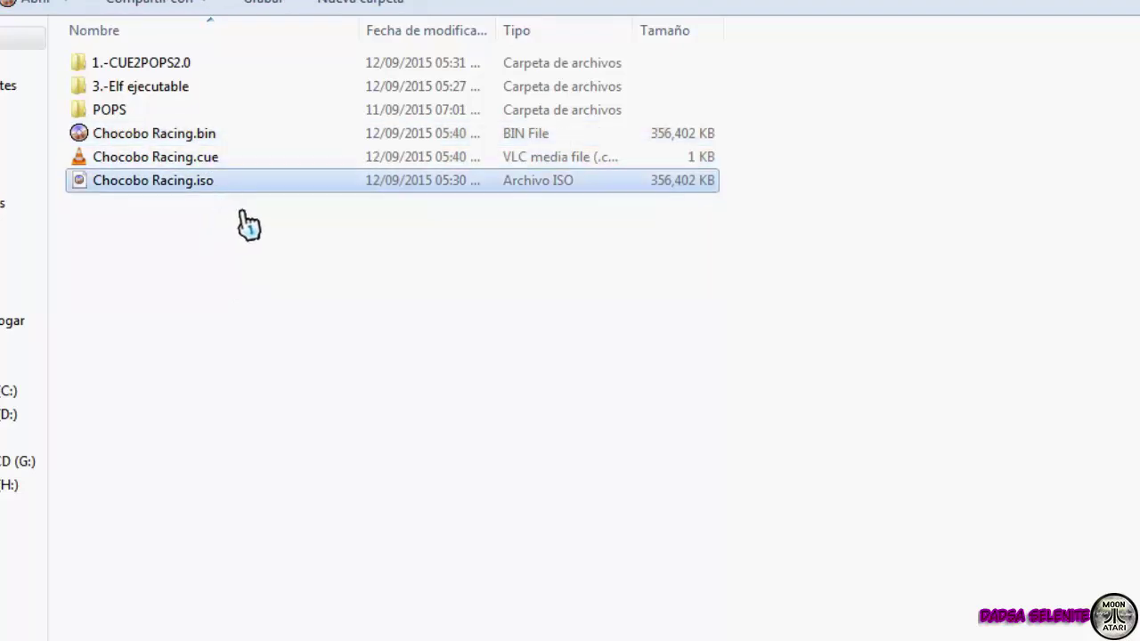
pyautogui.press('Delete')
pyautogui.press('Return')
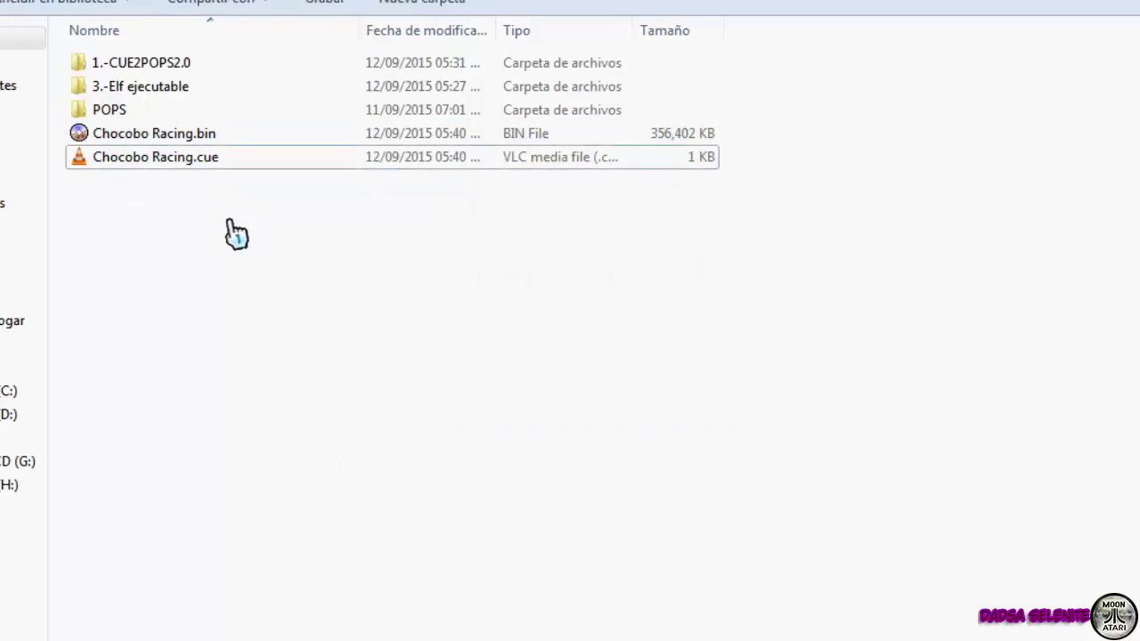
# - Move Chocobo Racing.bin and Chocobo Racing.cue into the 1.-CUE2POPS2.0 folder
pyautogui.moveTo(226, 216); pyautogui.dragTo(198, 136)
pyautogui.moveTo(198, 135); pyautogui.dragTo(193, 70)
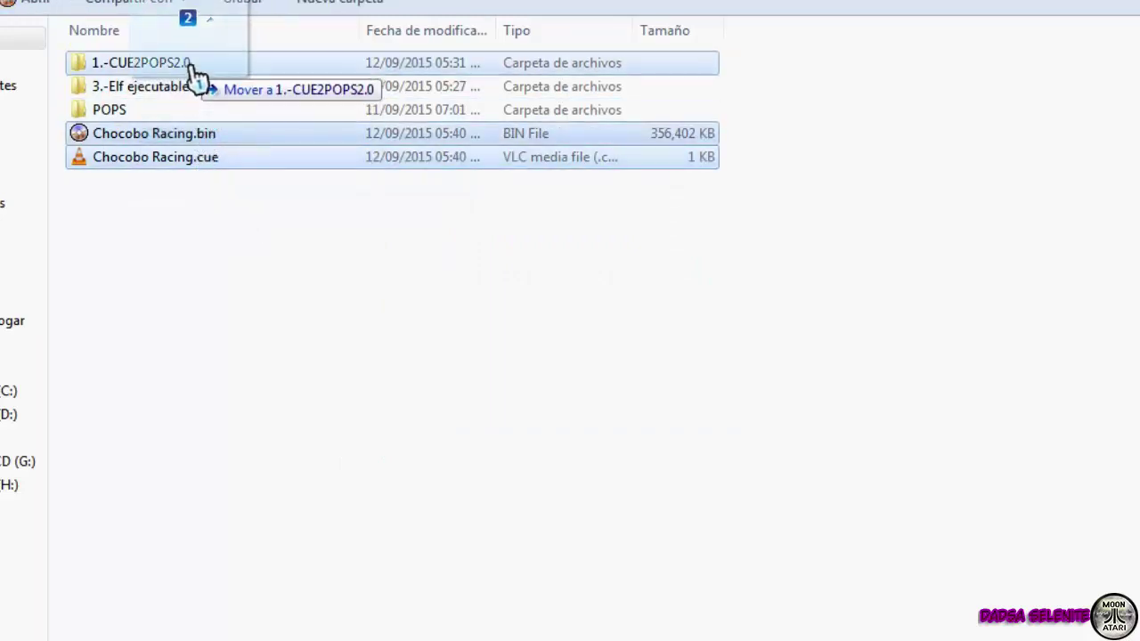
pyautogui.moveTo(193, 70); pyautogui.dragTo(193, 69)
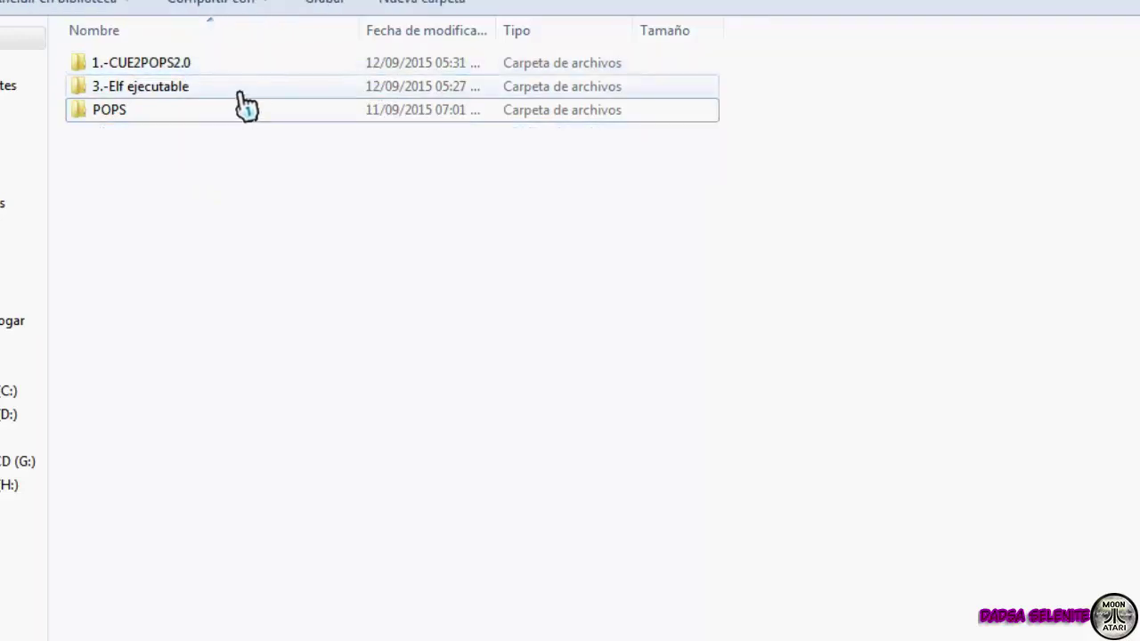
# - In the 1.-CUE2POPS2.0 folder, convert Chocobo Racing.cue to VCD by opening it with CUE2POPS_2_0.EXE
pyautogui.click(194, 70)
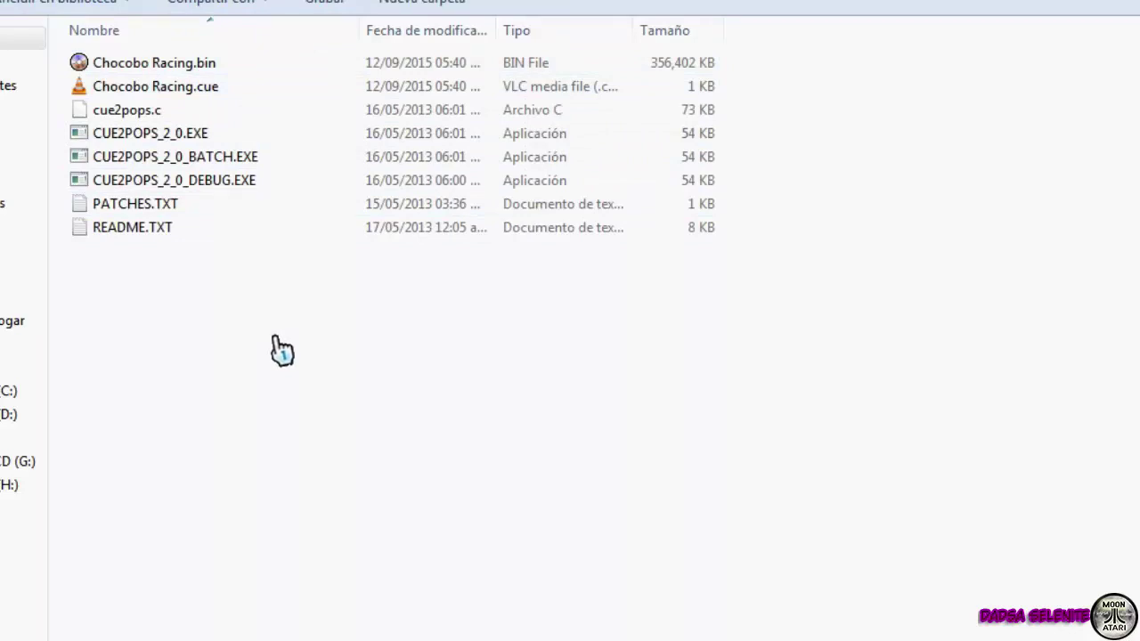
pyautogui.click(222, 89)
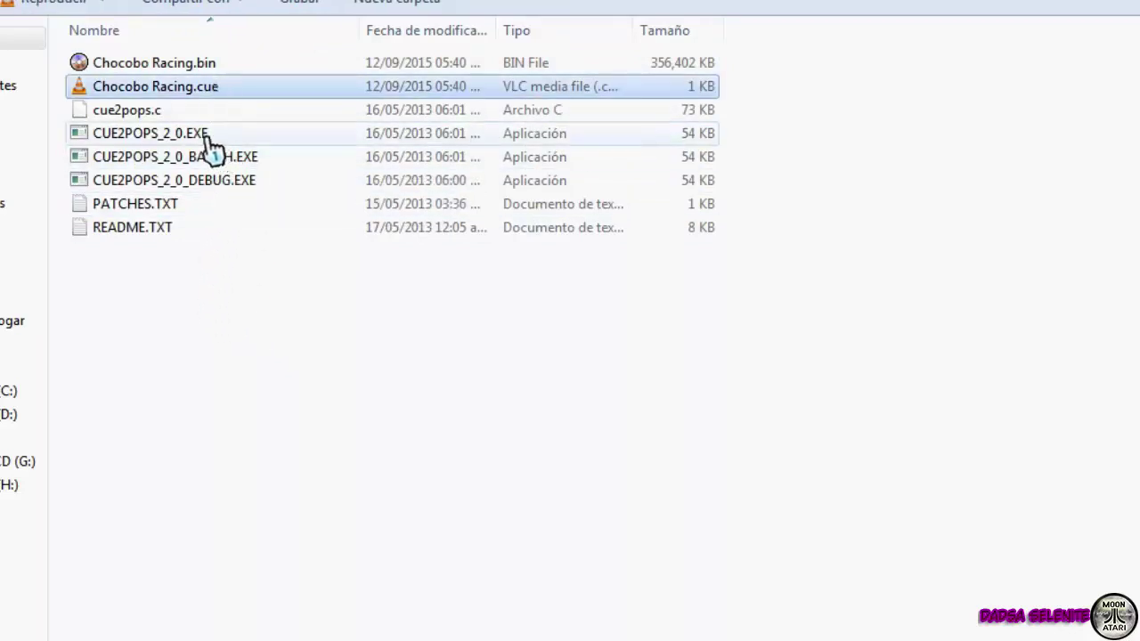
pyautogui.click(204, 135)
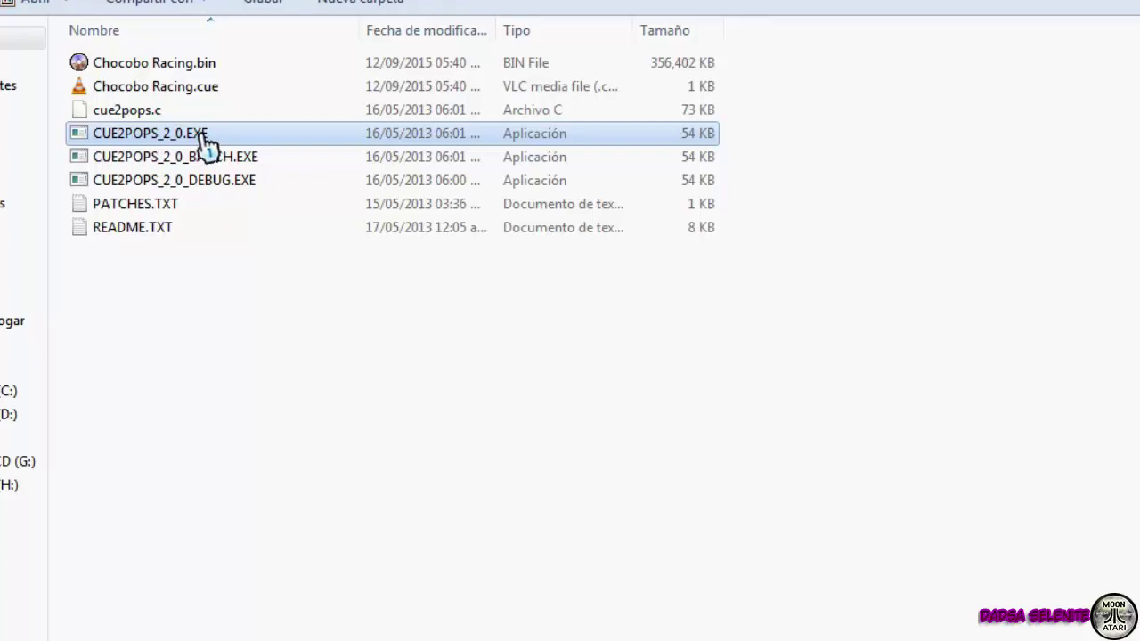
pyautogui.moveTo(205, 91); pyautogui.dragTo(203, 139)
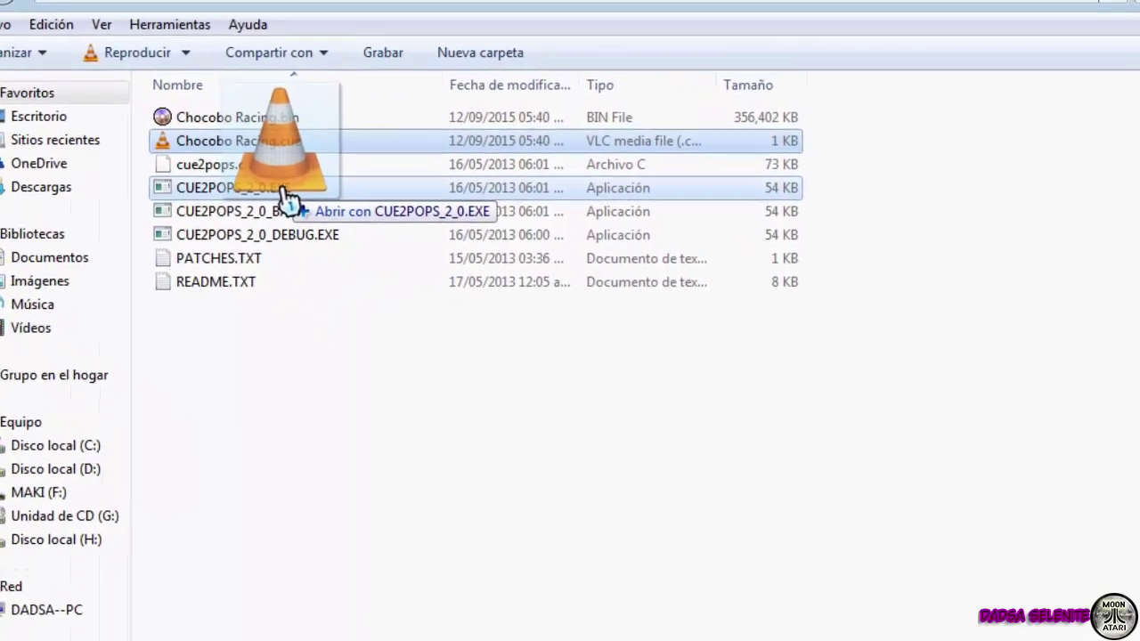
pyautogui.moveTo(297, 205); pyautogui.dragTo(300, 204)
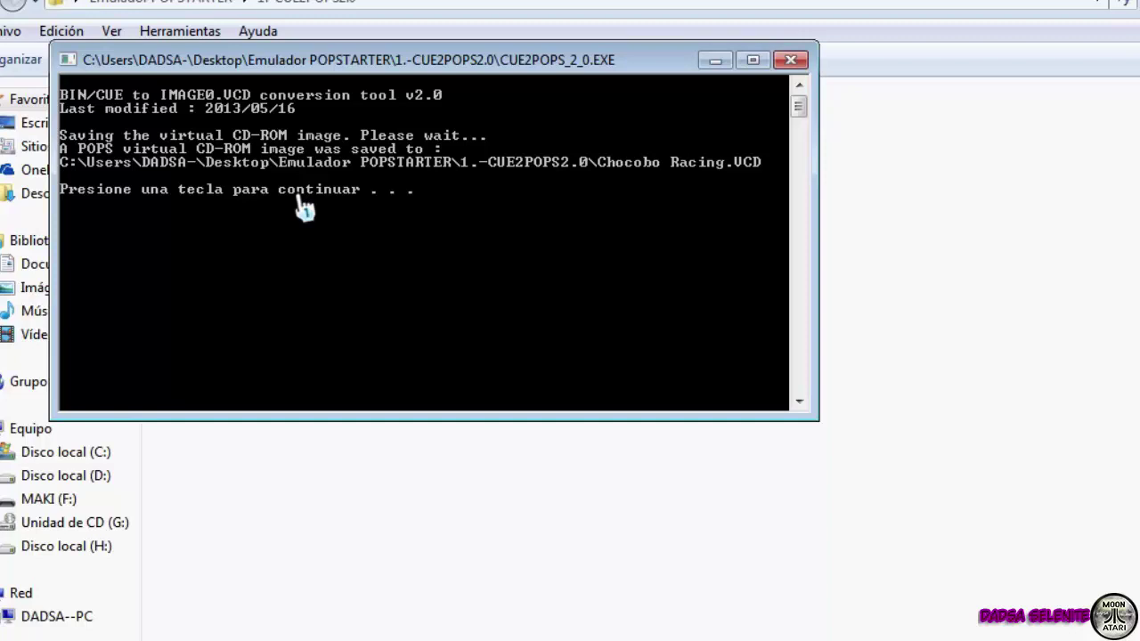
# - Move the converter window aside to select Chocobo Racing.VCD in the folder, and close the converter
pyautogui.moveTo(307, 62); pyautogui.dragTo(730, 161)
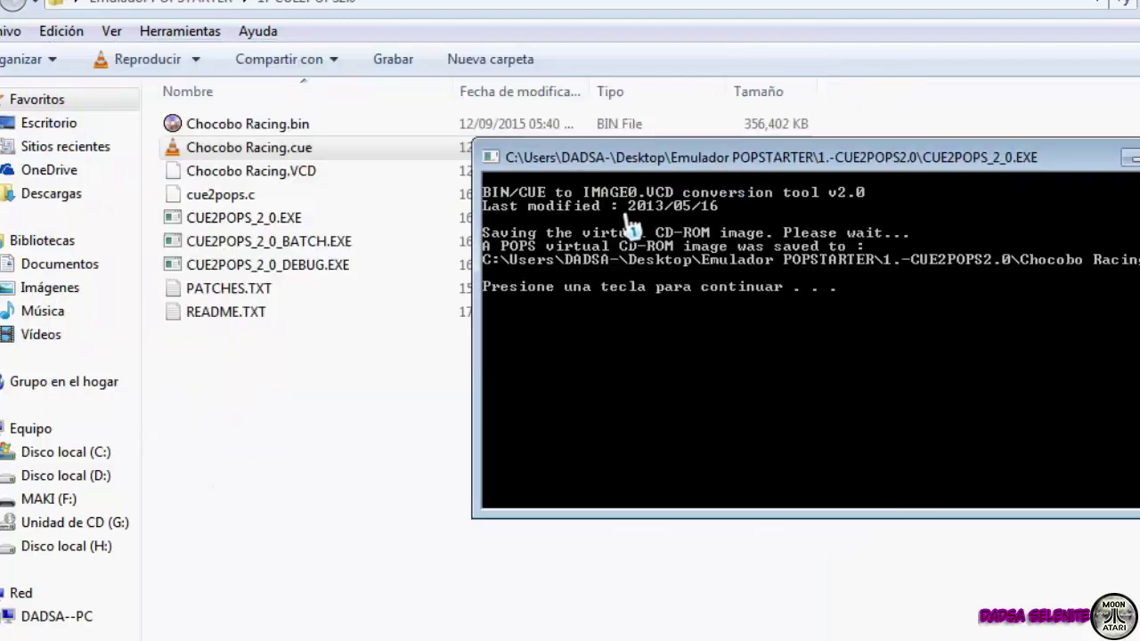
pyautogui.click(277, 178)
pyautogui.click(890, 501)
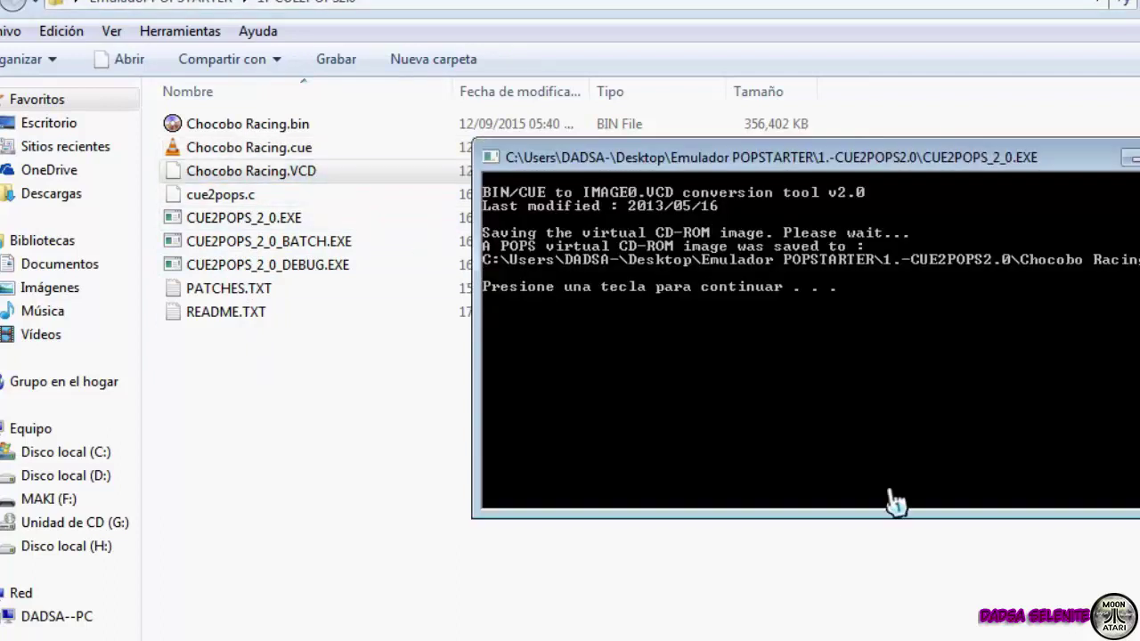
pyautogui.press('Return')
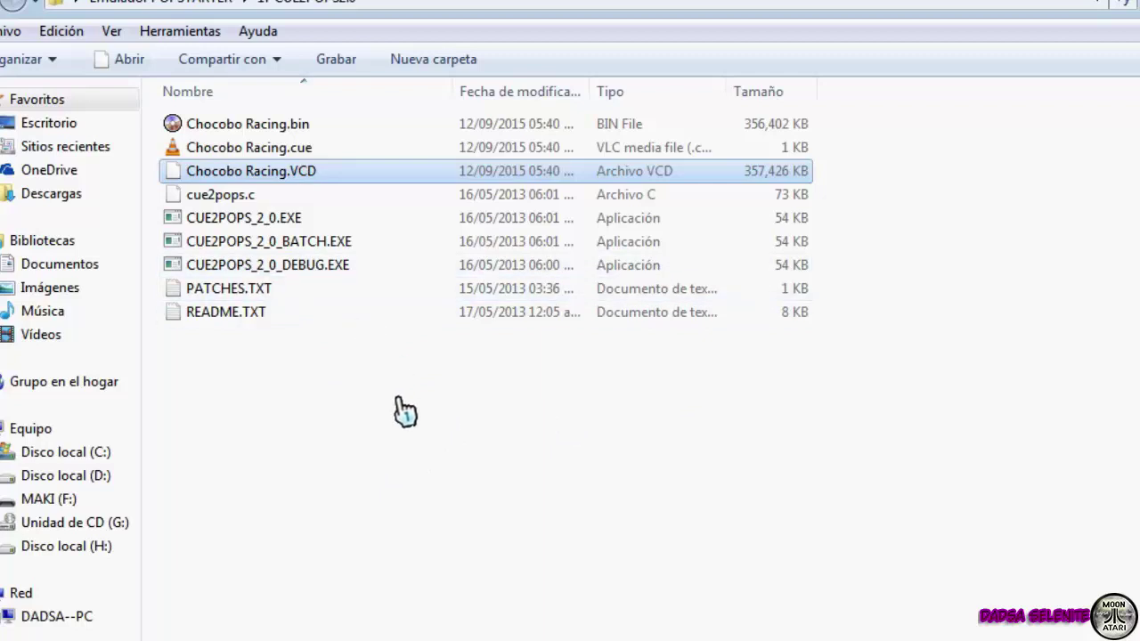
# - Permanently delete Chocobo Racing.bin and Chocobo Racing.cue from the 1.-CUE2POPS2.0 folder
pyautogui.click(284, 178)
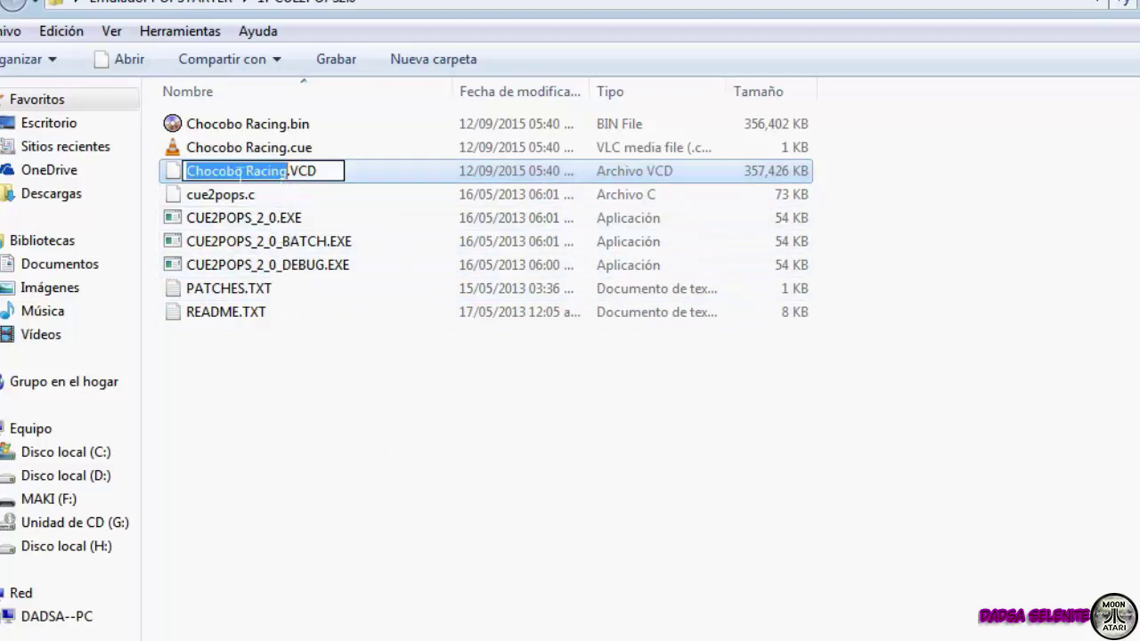
pyautogui.moveTo(159, 111); pyautogui.dragTo(317, 166)
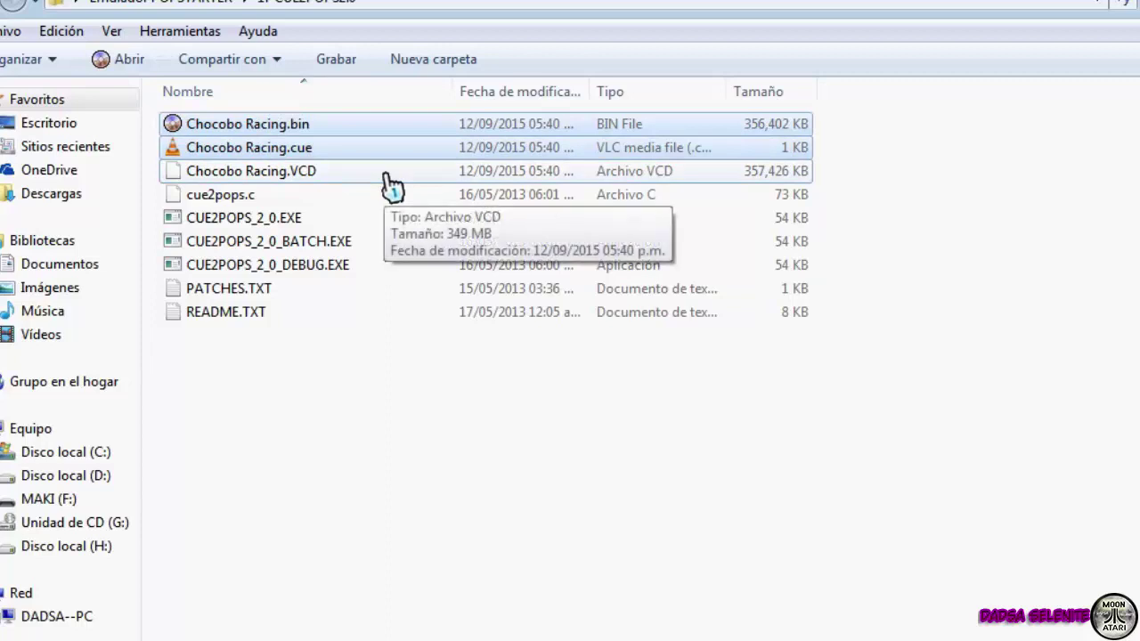
pyautogui.hotkey('shift', 'Delete')
pyautogui.press('Escape')
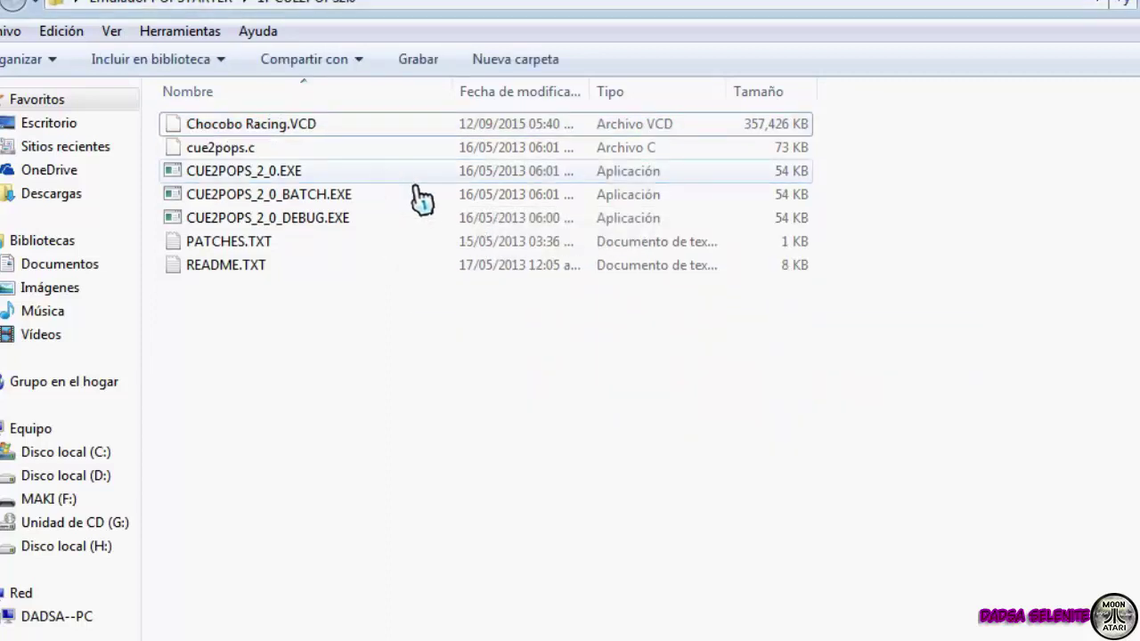
# - Move Chocobo Racing.VCD from the 1.-CUE2POPS2.0 folder into the POPS folder of Emulador POPSTARTER
pyautogui.click(294, 127)
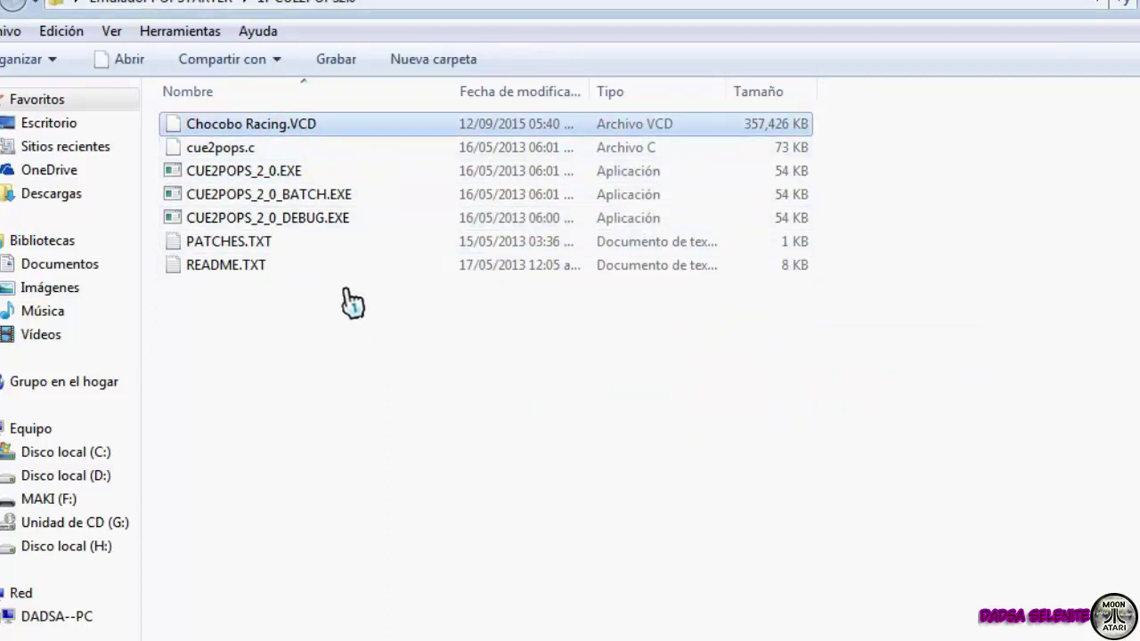
pyautogui.doubleClick(307, 134)
pyautogui.rightClick(303, 125)
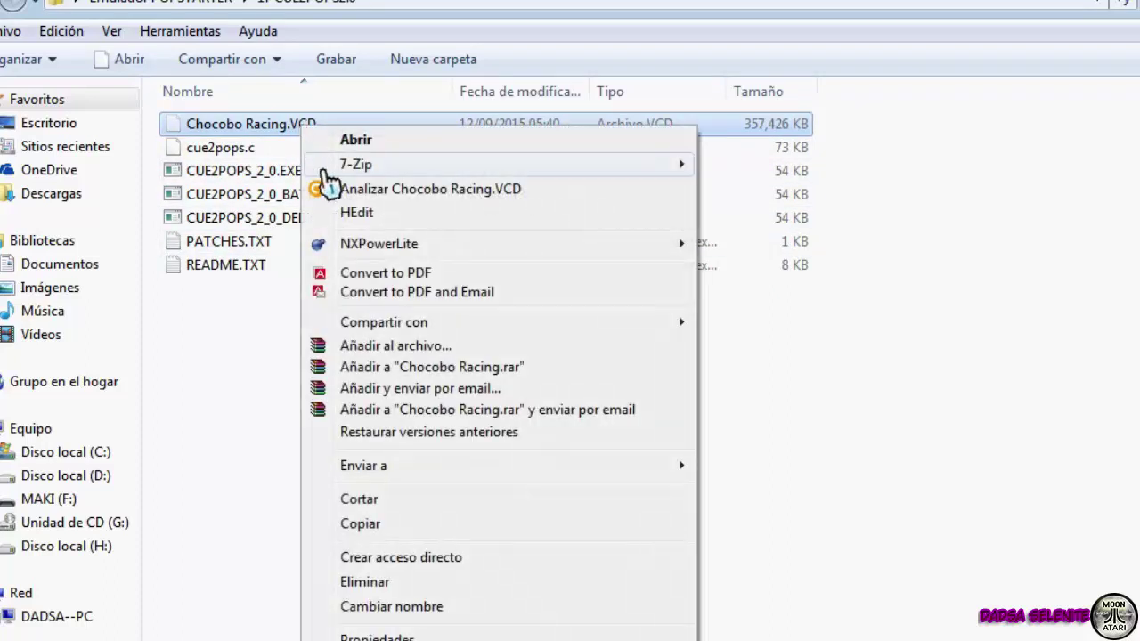
pyautogui.click(390, 502)
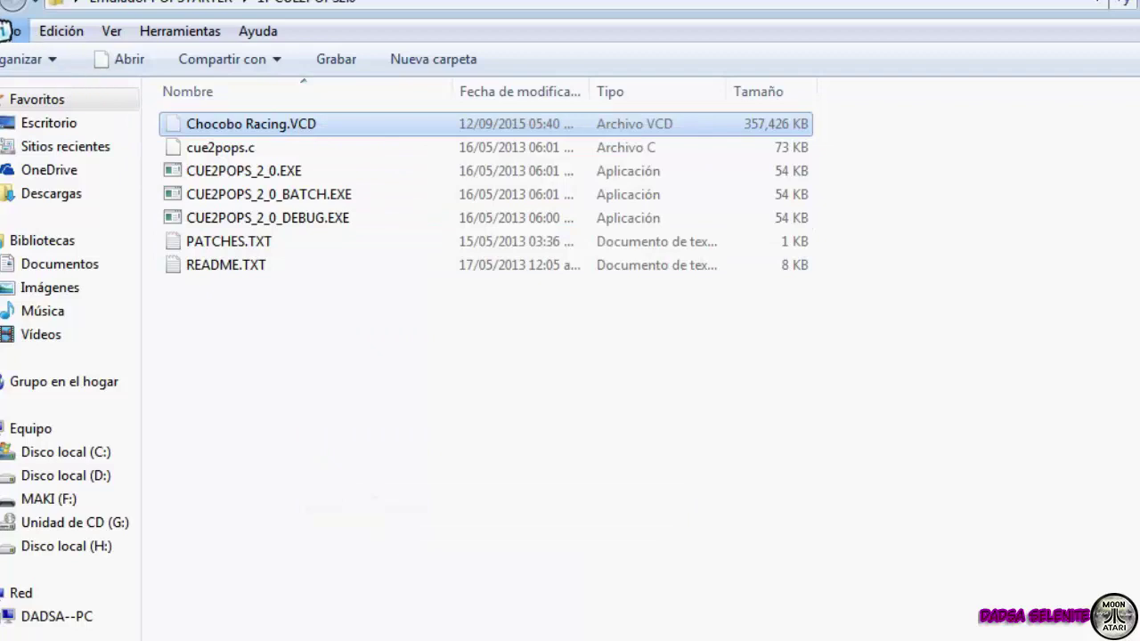
pyautogui.click(9, 11)
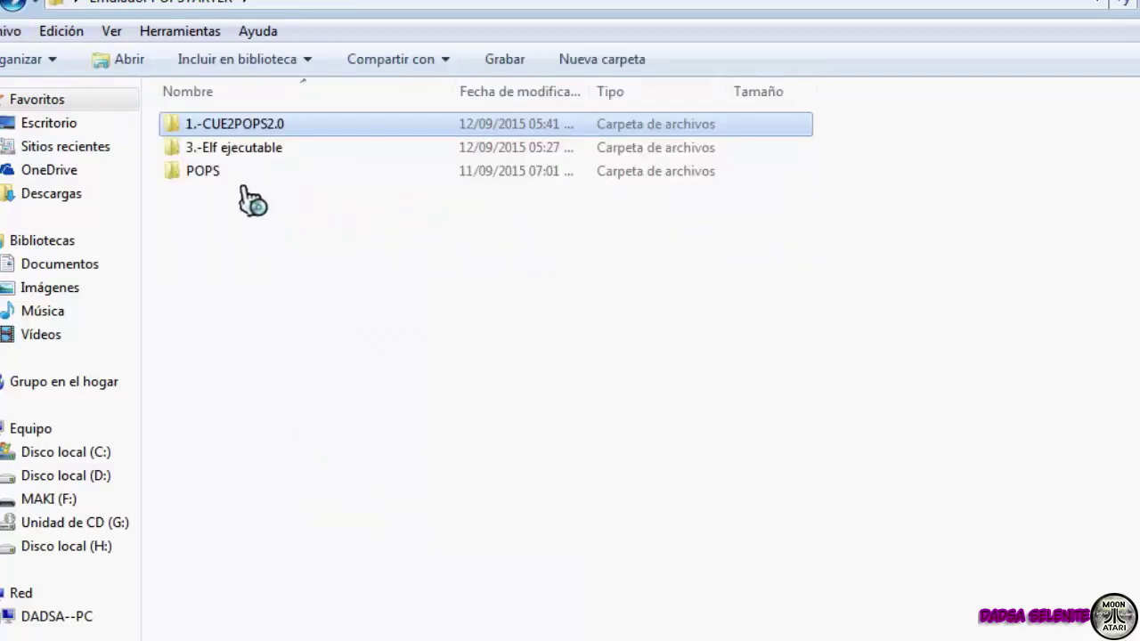
pyautogui.click(240, 182)
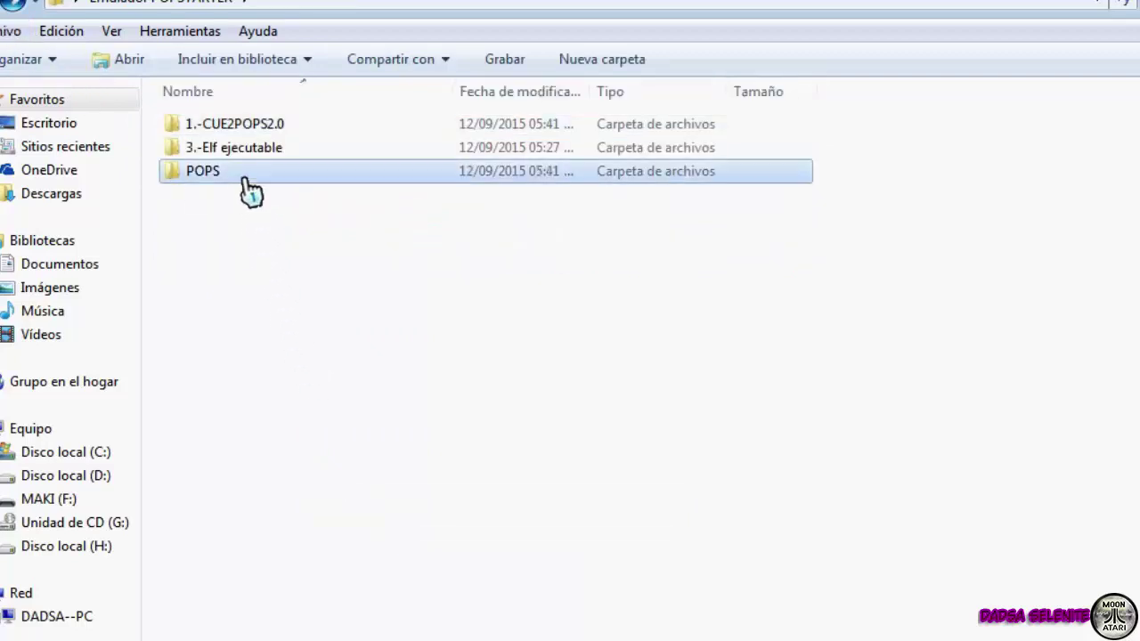
pyautogui.doubleClick(241, 181)
pyautogui.rightClick(211, 287)
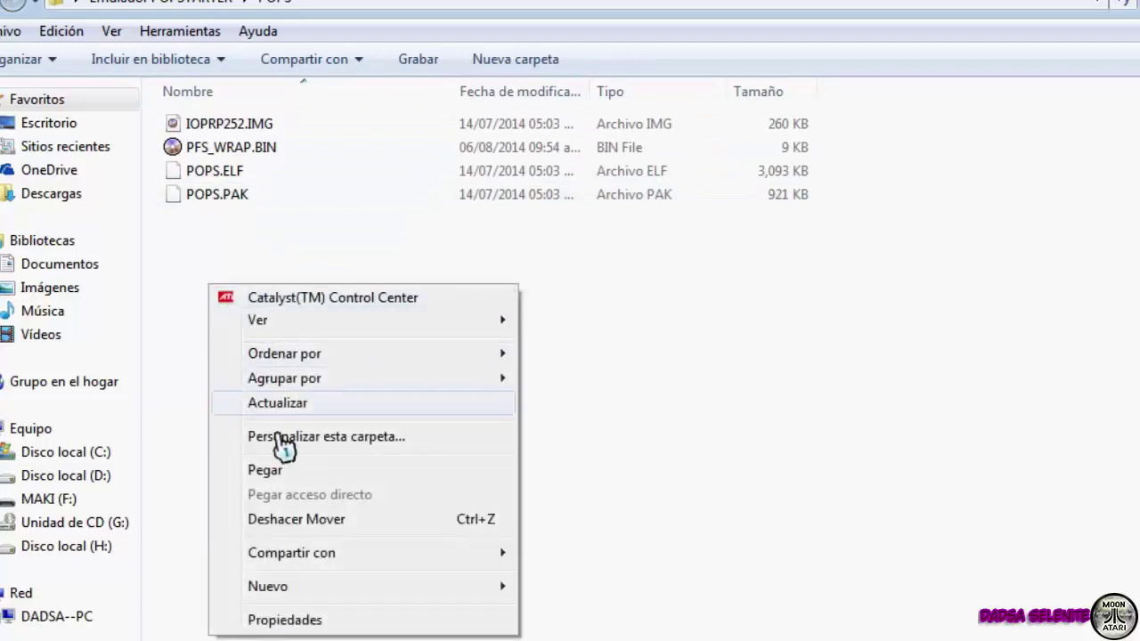
pyautogui.click(283, 472)
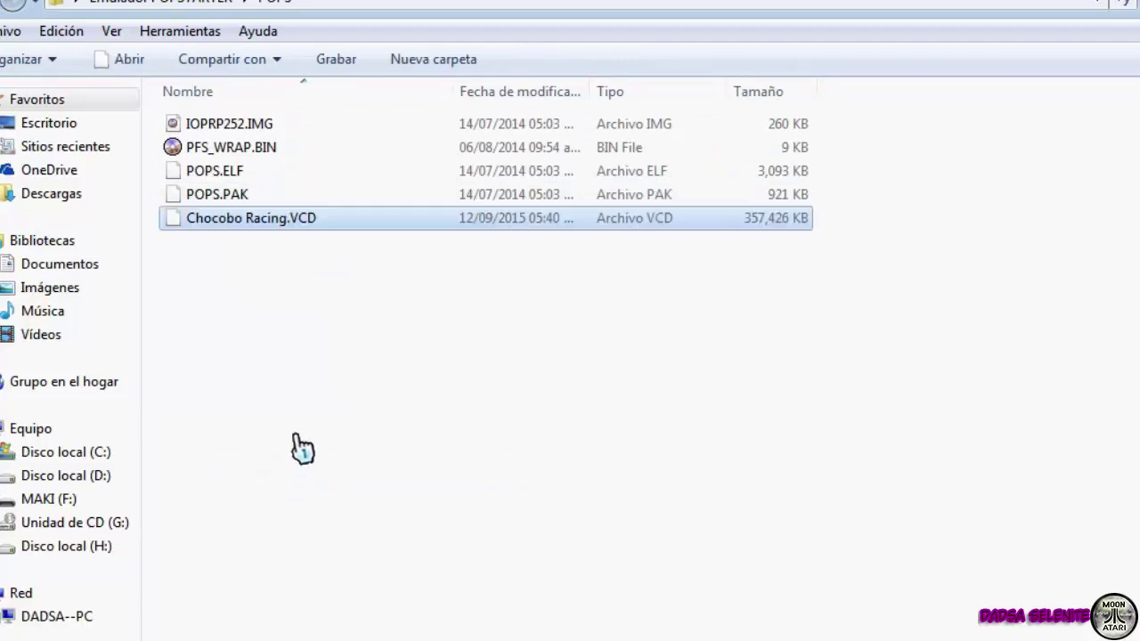
pyautogui.click(325, 321)
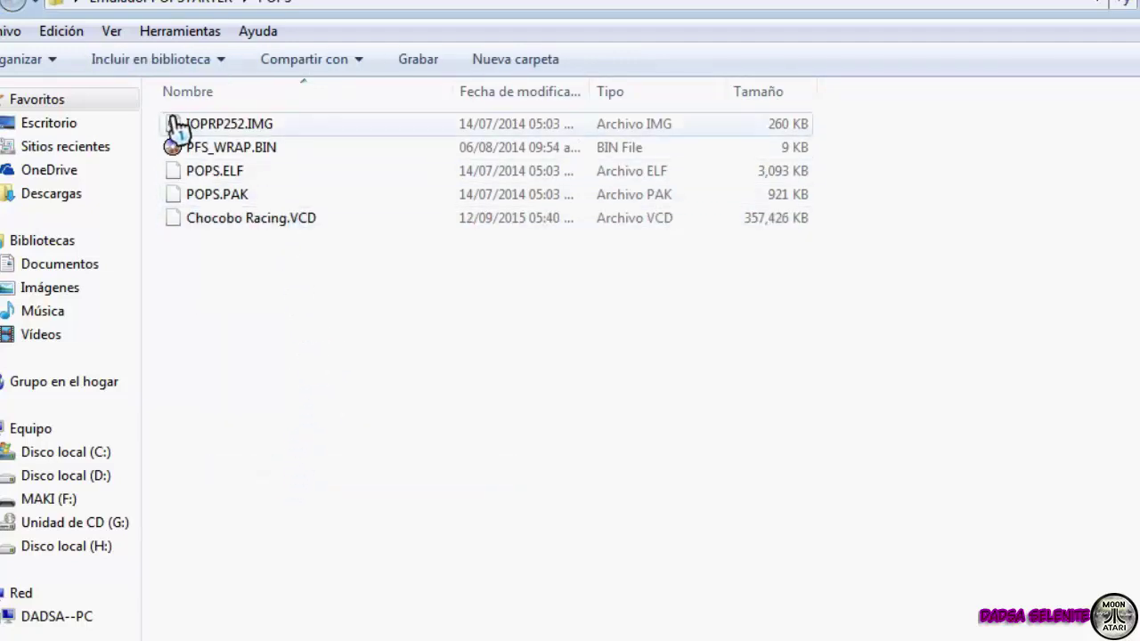
# - Review the emulator files IOPRP252.IMG, PFS_WRAP.BIN, POPS.ELF and POPS.PAK alongside Chocobo Racing.VCD in the POPS folder
pyautogui.click(208, 194)
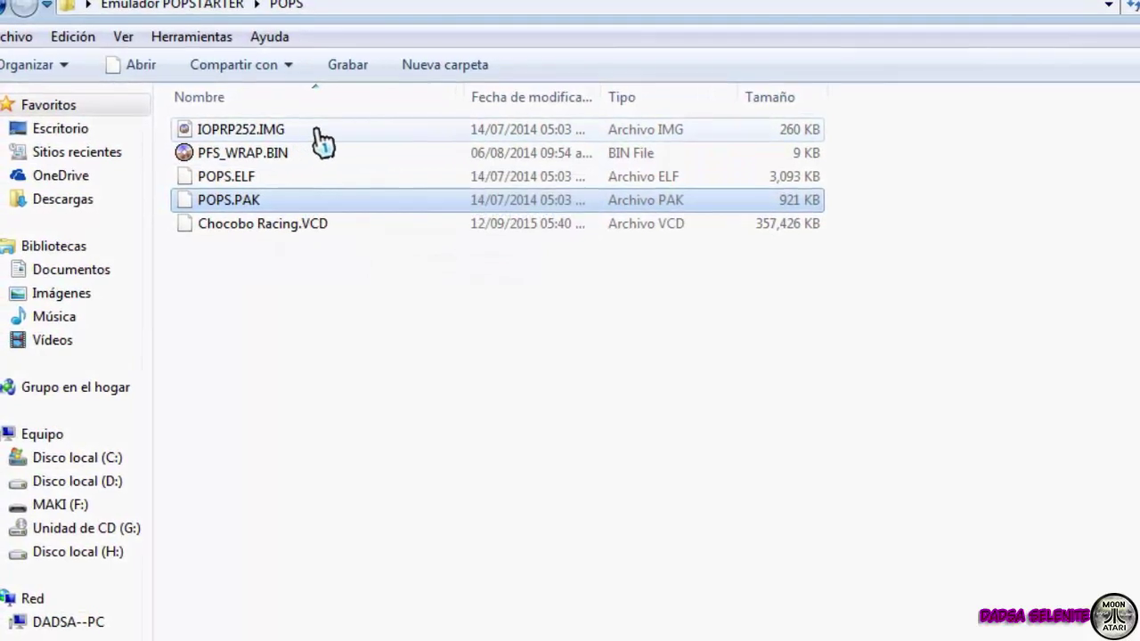
pyautogui.moveTo(323, 143)
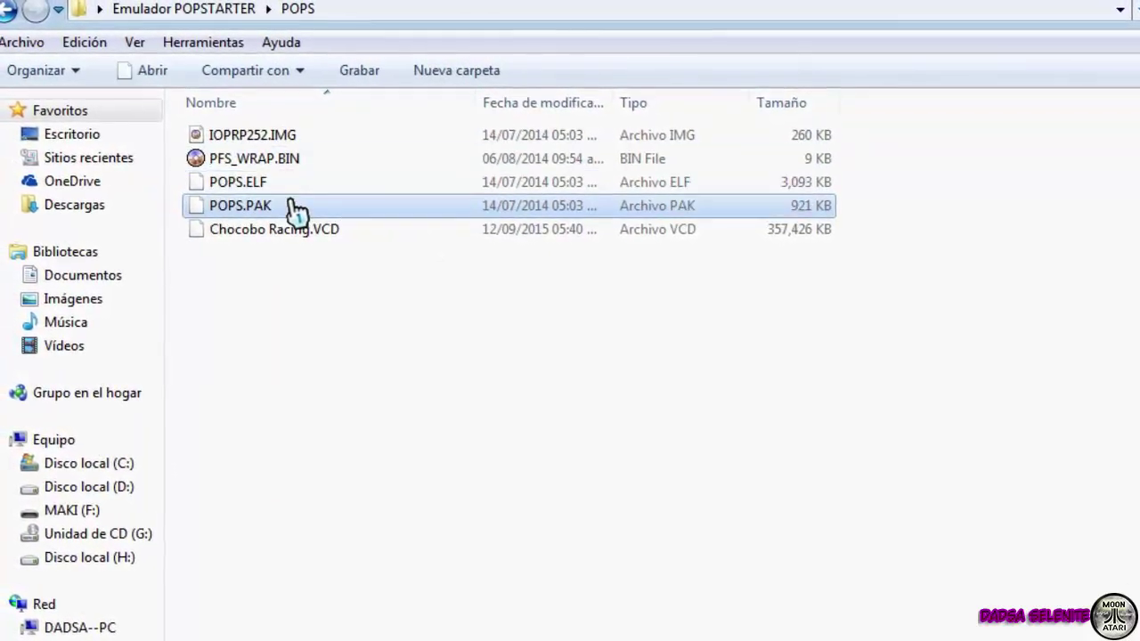
pyautogui.keyDown('ctrl'); pyautogui.click(307, 135); pyautogui.keyUp('ctrl')
pyautogui.keyDown('ctrl'); pyautogui.click(307, 158); pyautogui.keyUp('ctrl')
pyautogui.keyDown('ctrl'); pyautogui.click(294, 181); pyautogui.keyUp('ctrl')
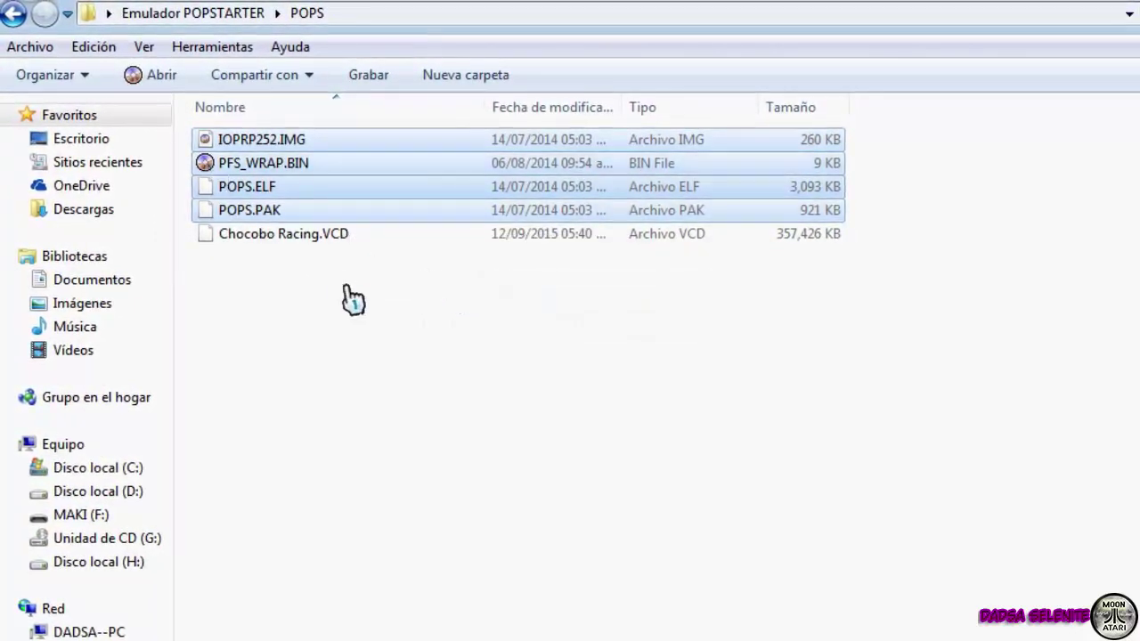
pyautogui.click(328, 238)
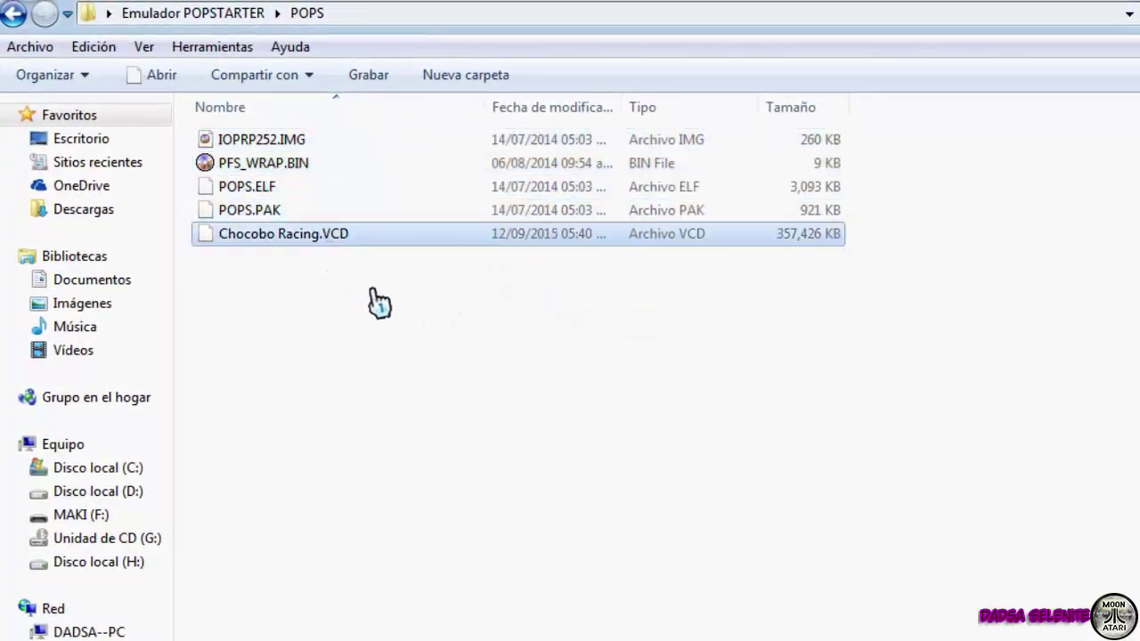
# - Copy POPSTARTER.ELF from the 3.-Elf ejecutable folder into the POPS folder
pyautogui.click(16, 14)
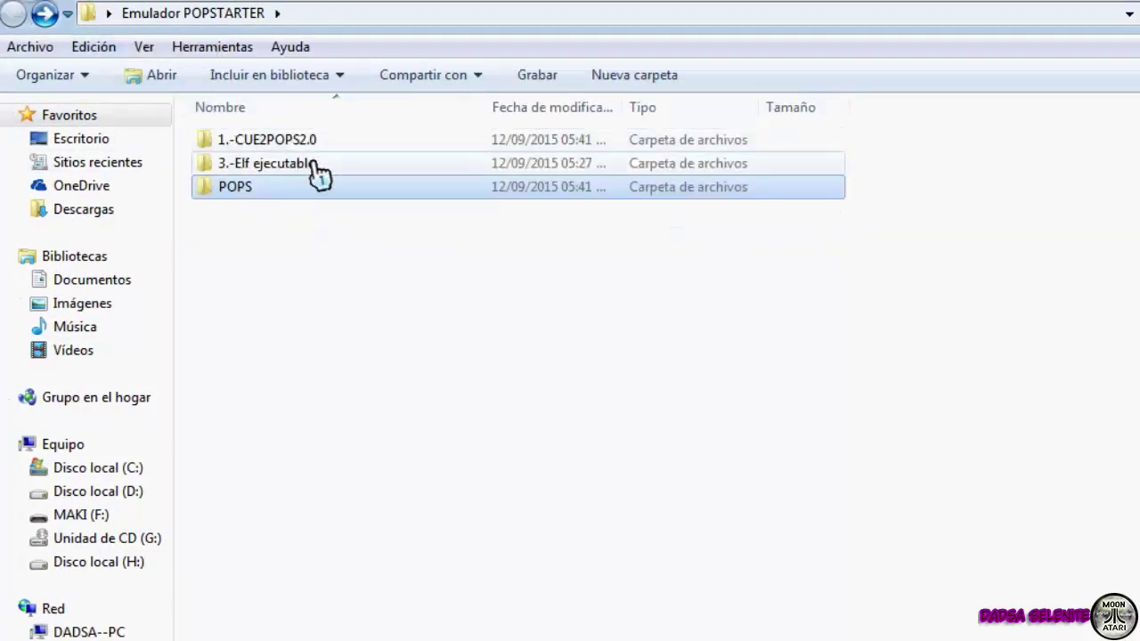
pyautogui.doubleClick(319, 175)
pyautogui.click(294, 142)
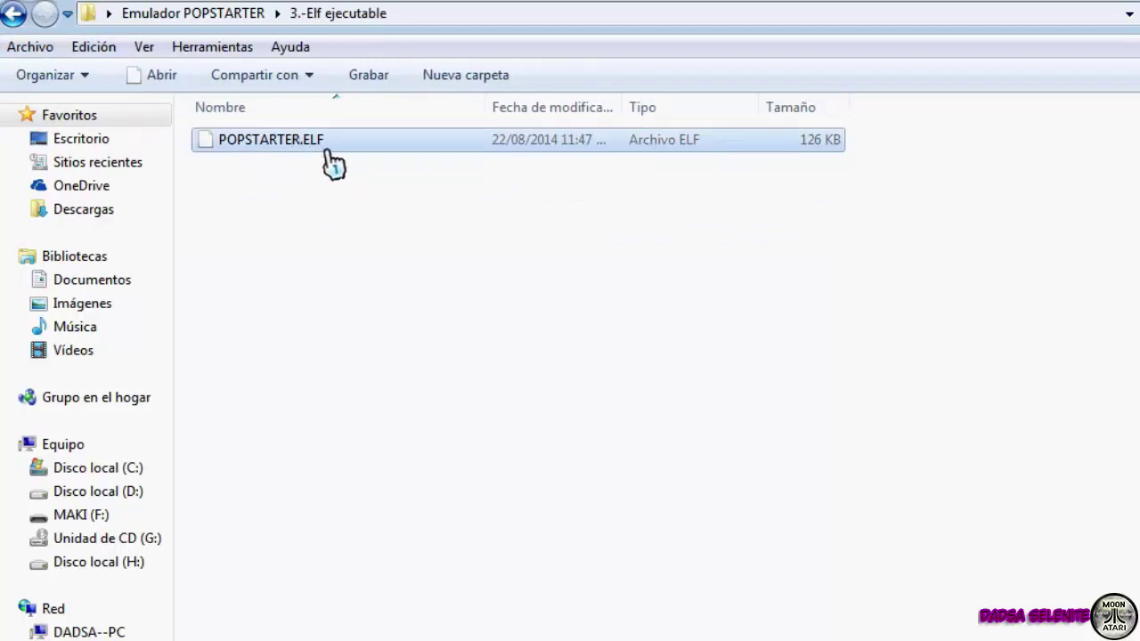
pyautogui.rightClick(323, 146)
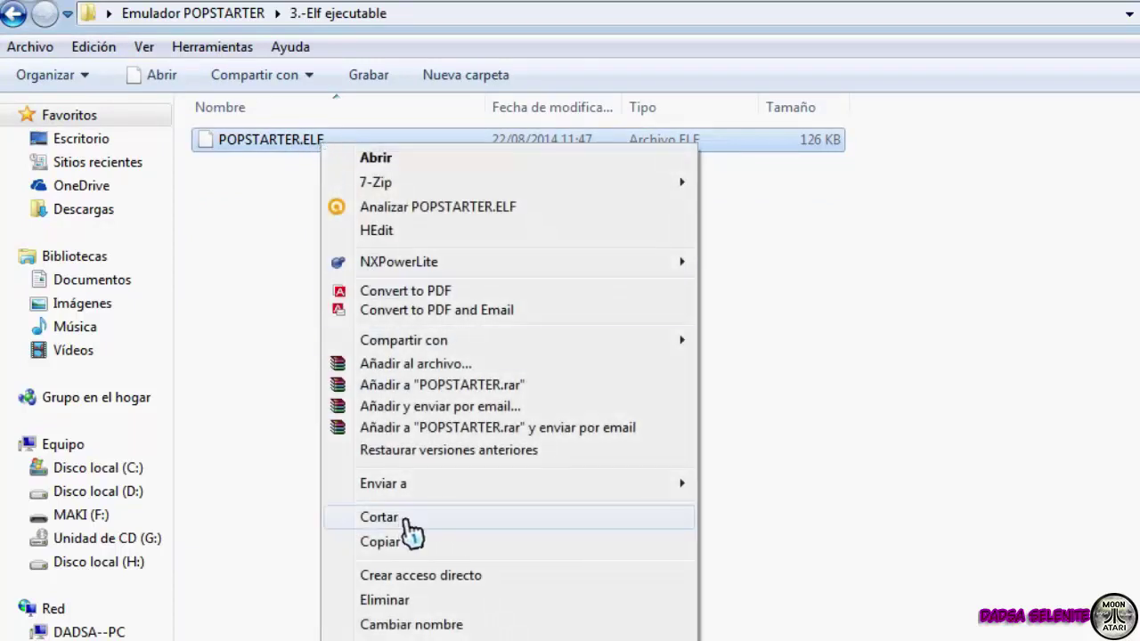
pyautogui.click(417, 542)
pyautogui.click(18, 12)
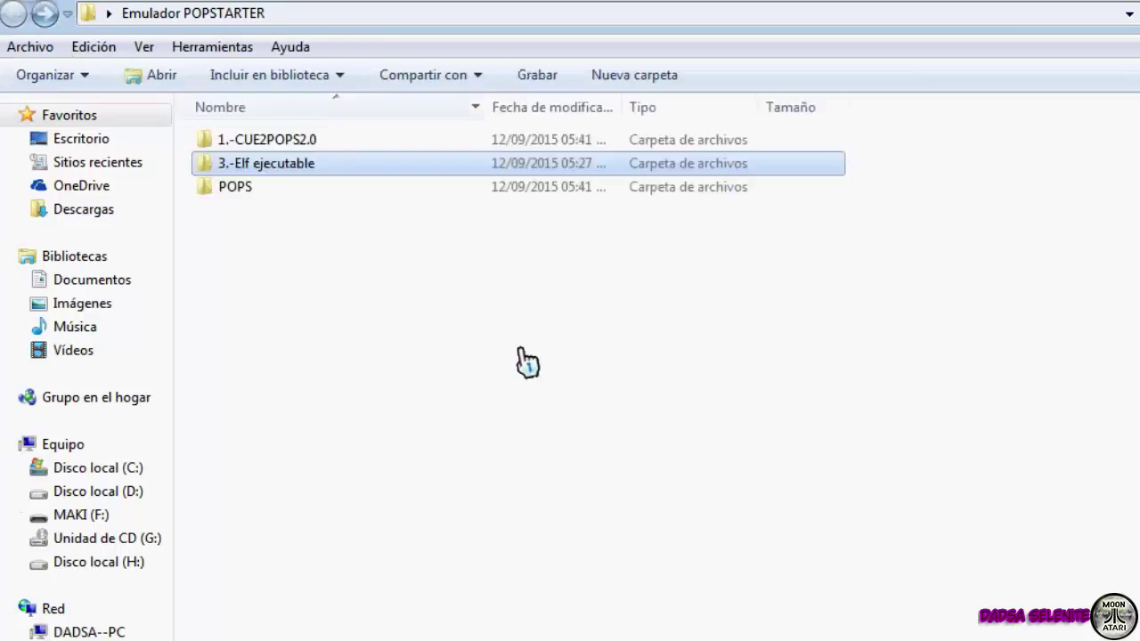
pyautogui.doubleClick(293, 189)
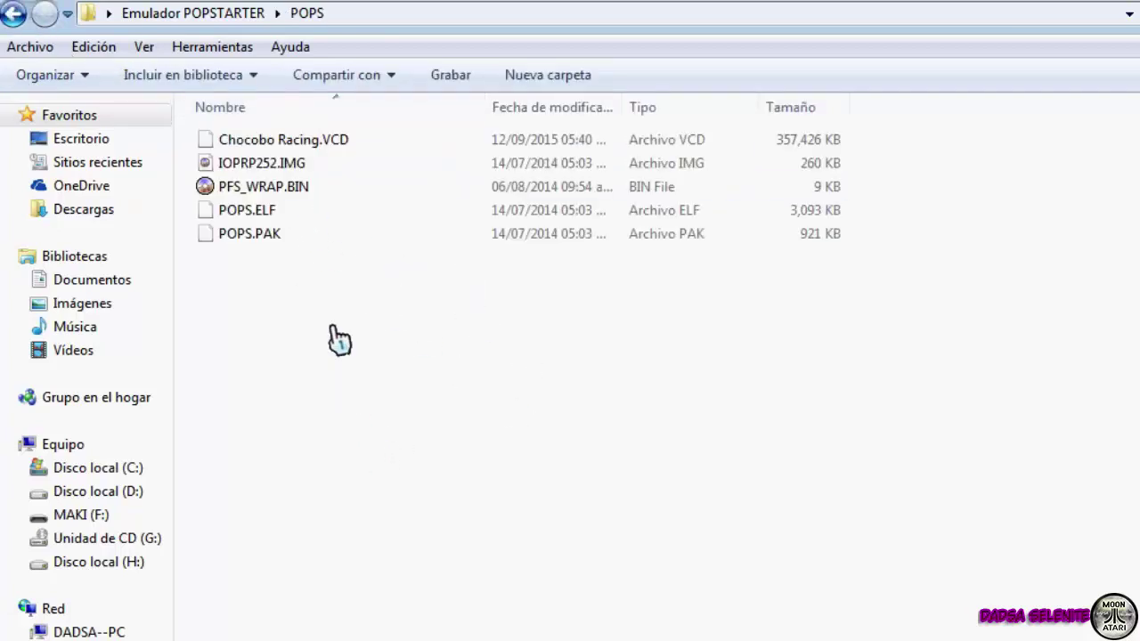
pyautogui.rightClick(331, 326)
pyautogui.click(419, 511)
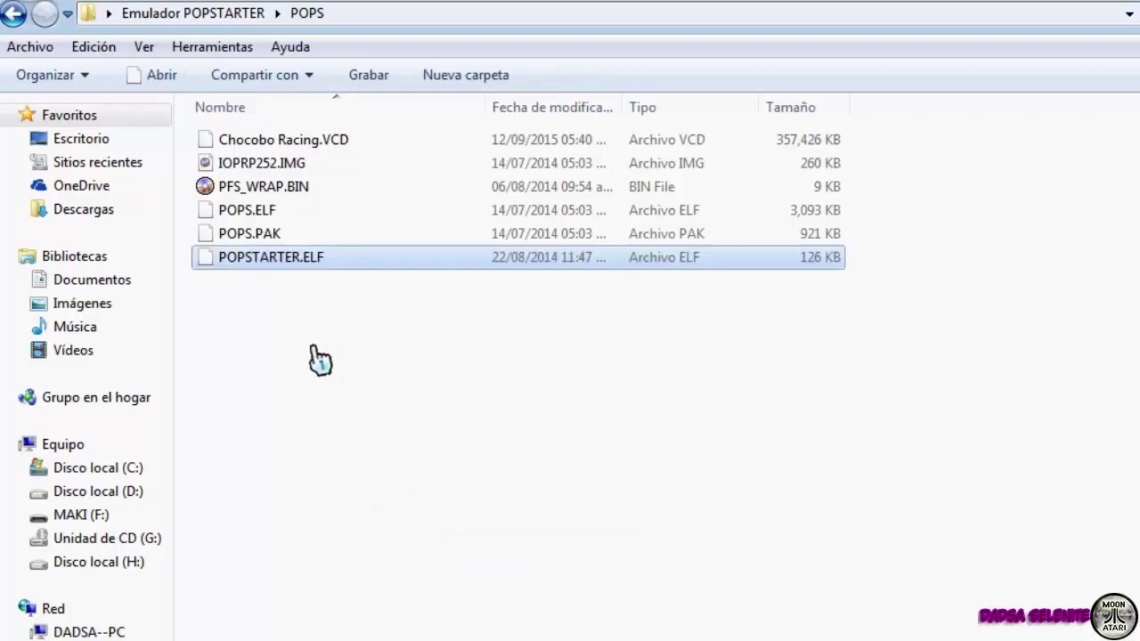
pyautogui.click(287, 144)
pyautogui.press('F2')
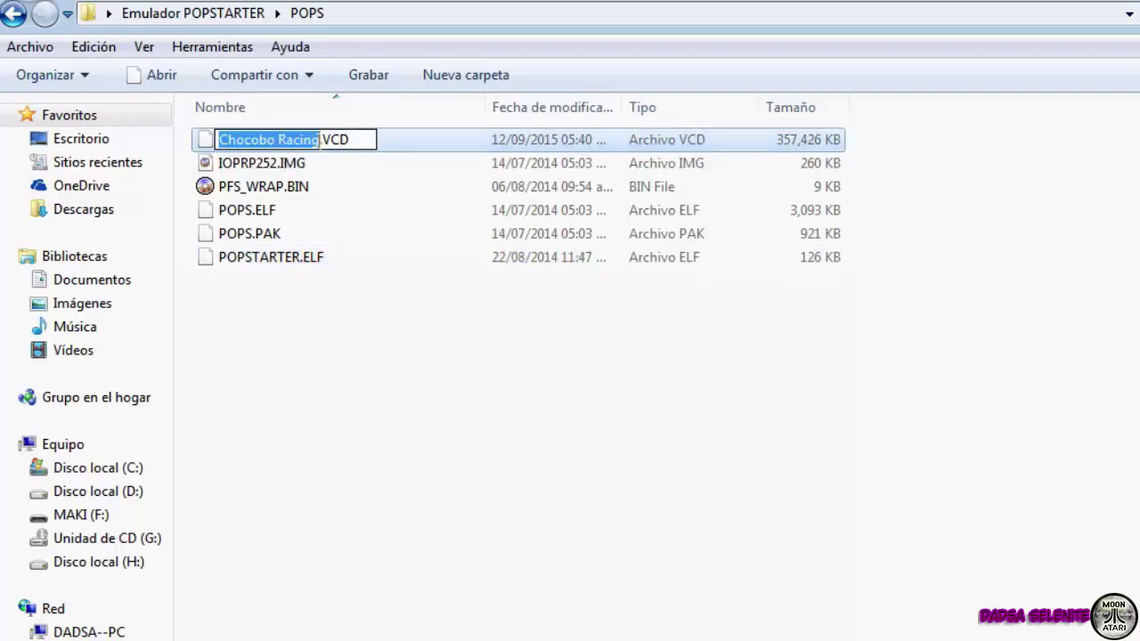
pyautogui.click(372, 152)
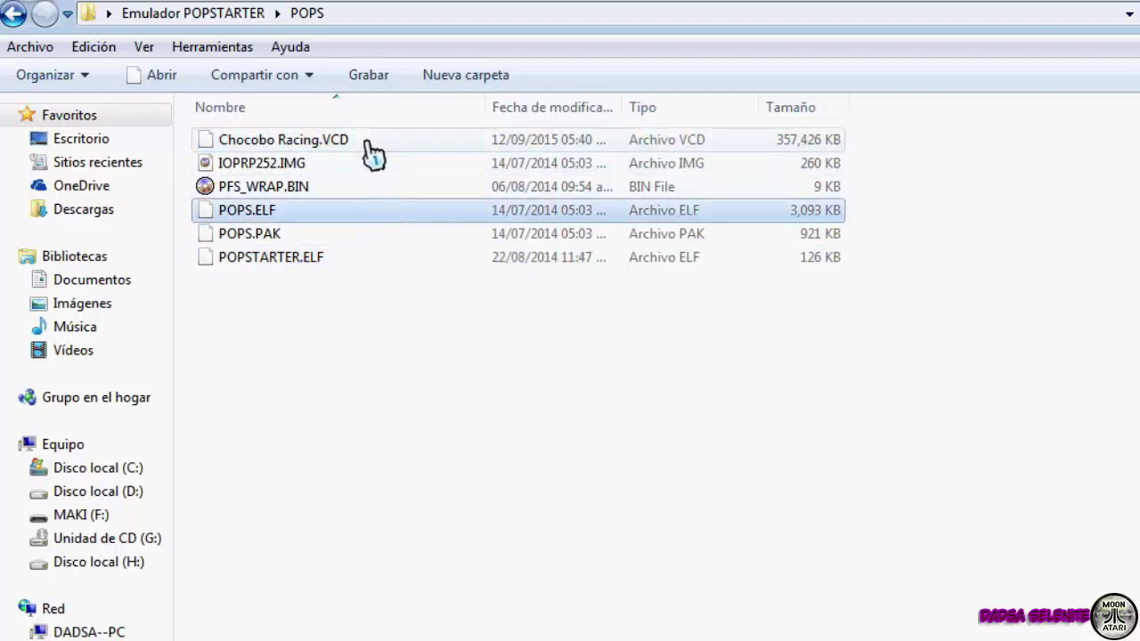
# - Copy the base name of Chocobo Racing.VCD, without its extension, leaving the file's name as it is
pyautogui.click(372, 151)
pyautogui.rightClick(369, 151)
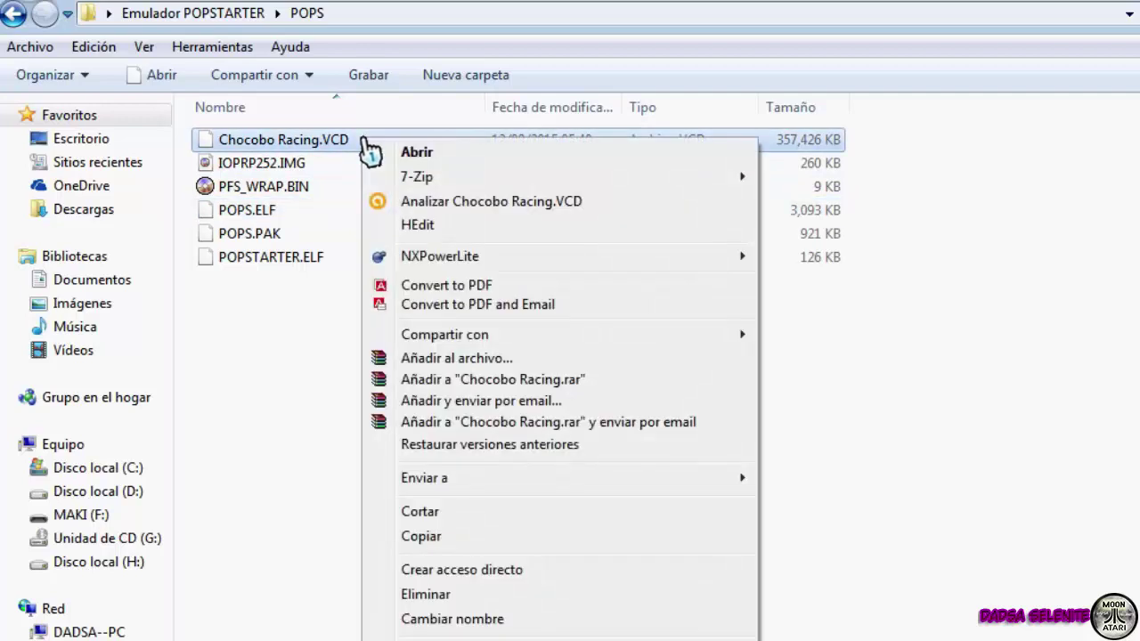
pyautogui.click(519, 619)
pyautogui.hotkey('ctrl', 'c')
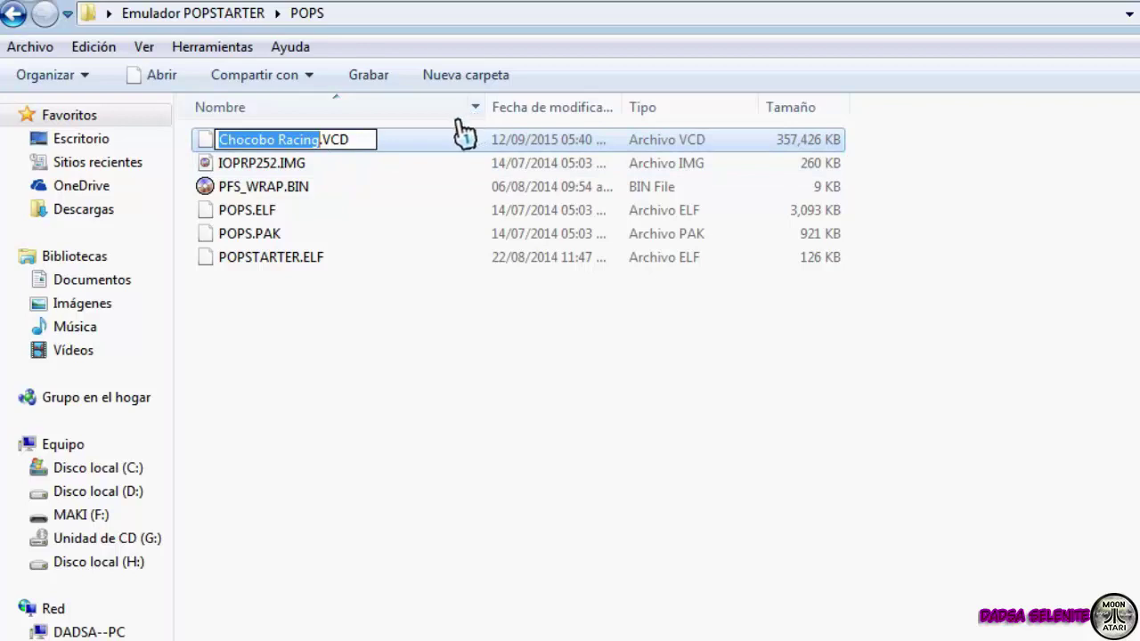
pyautogui.click(361, 334)
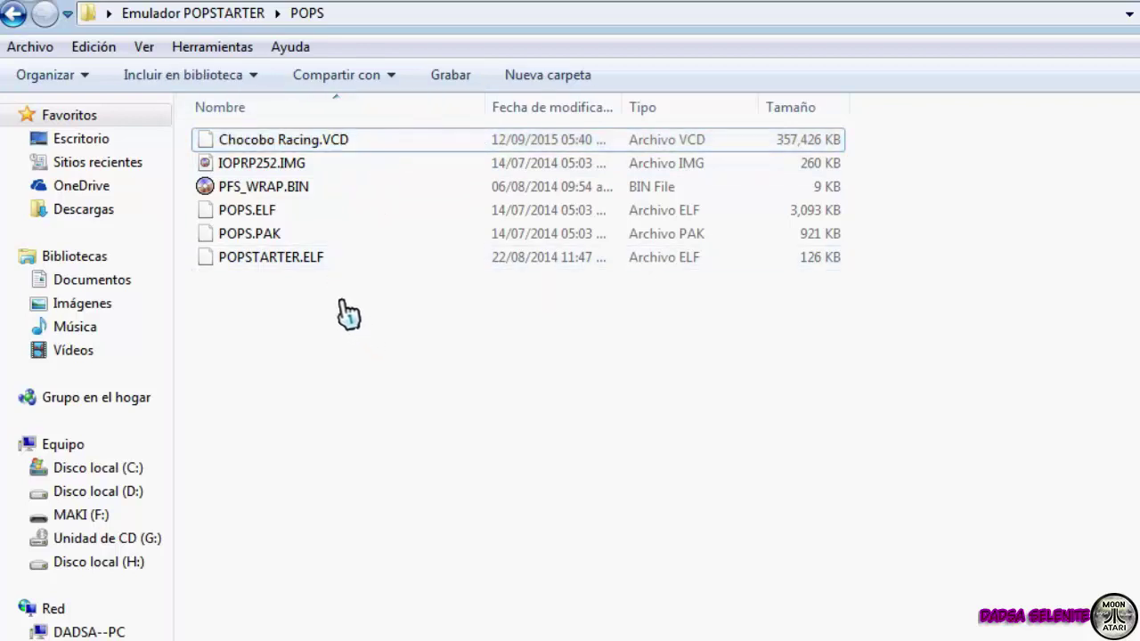
# - Rename POPSTARTER.ELF as XX.Chocobo Racing.ELF, using the copied game name with the prefix "XX."
pyautogui.doubleClick(309, 267)
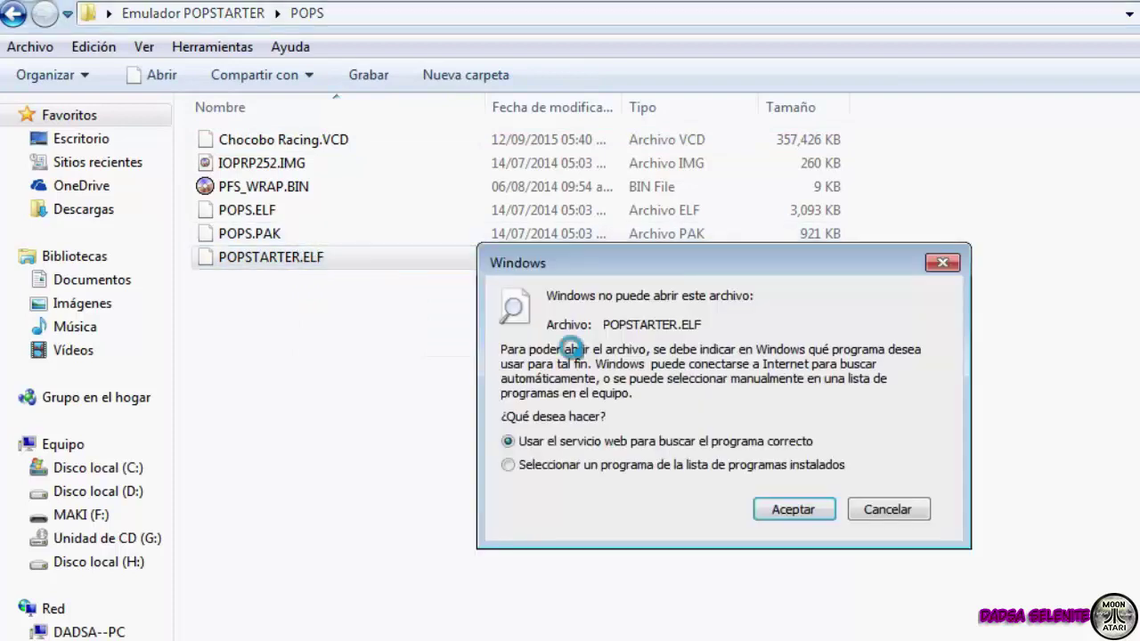
pyautogui.click(913, 509)
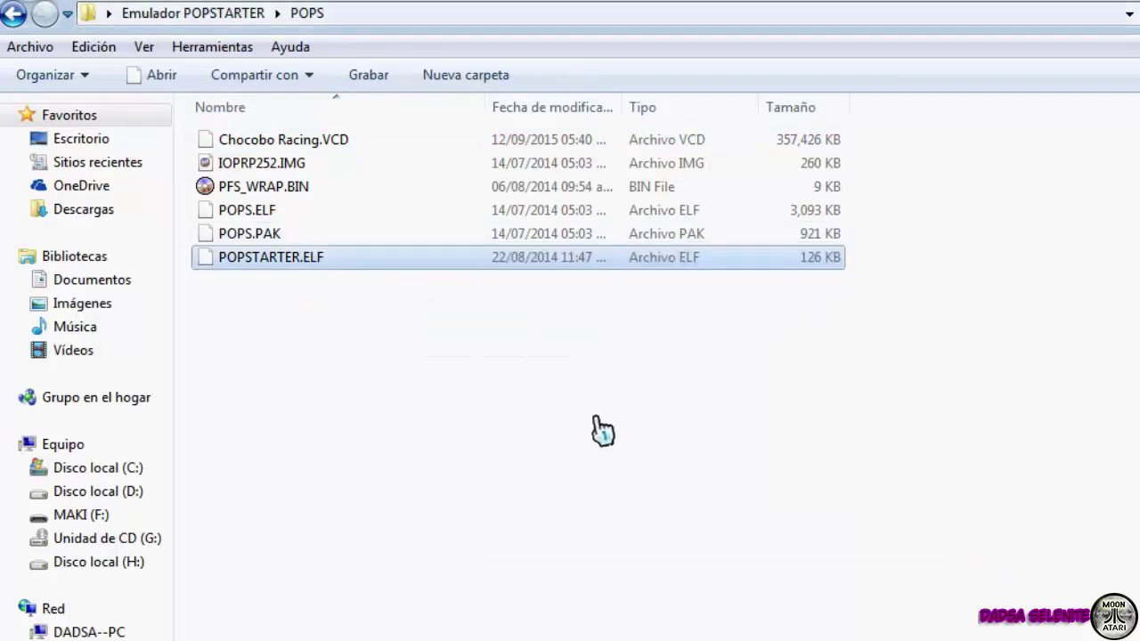
pyautogui.rightClick(288, 272)
pyautogui.press('m')
pyautogui.hotkey('ctrl', 'v')
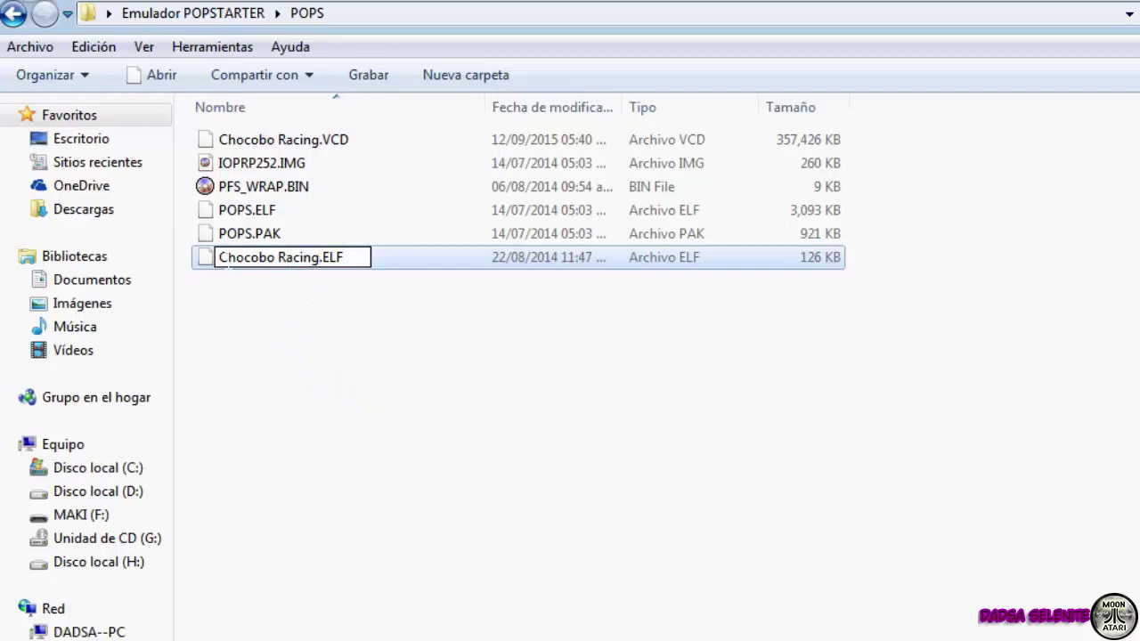
pyautogui.click(220, 258)
pyautogui.write('XX')
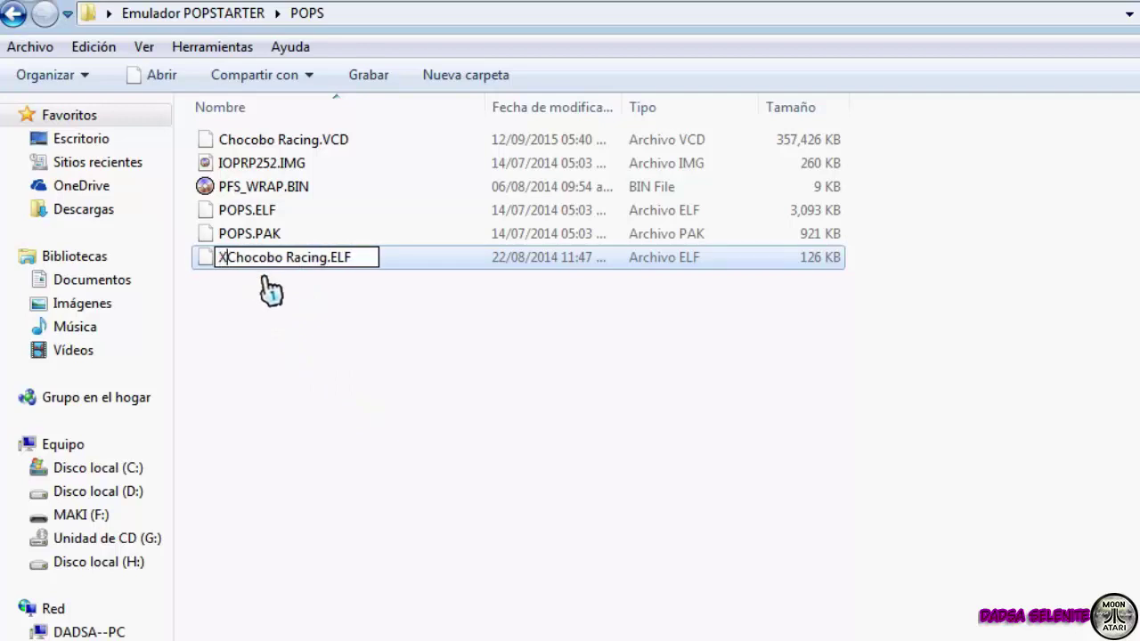
pyautogui.write('.')
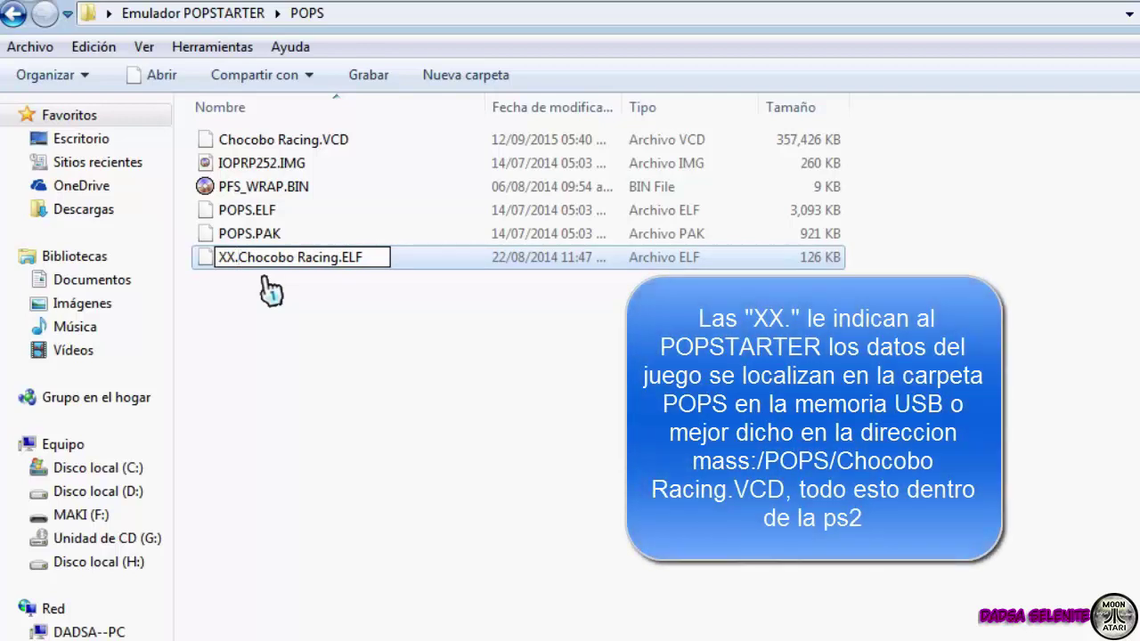
pyautogui.press('Return')
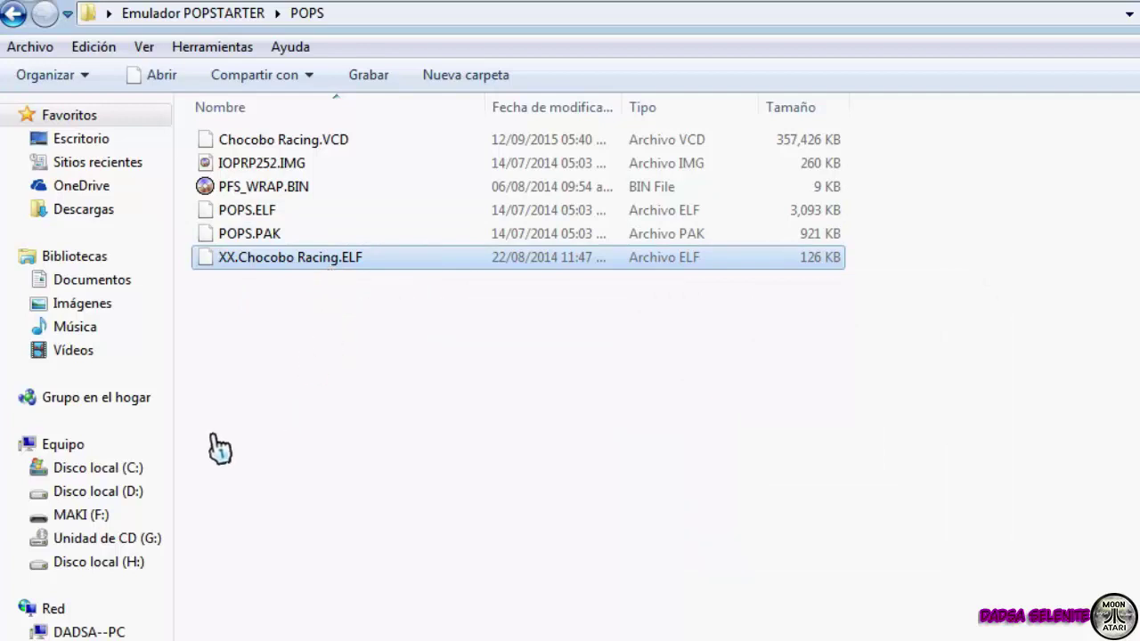
# - Examine the game and emulator files in the POPS folder on the F: drive, including the contents of its Chocobo Racing subfolder
pyautogui.click(106, 517)
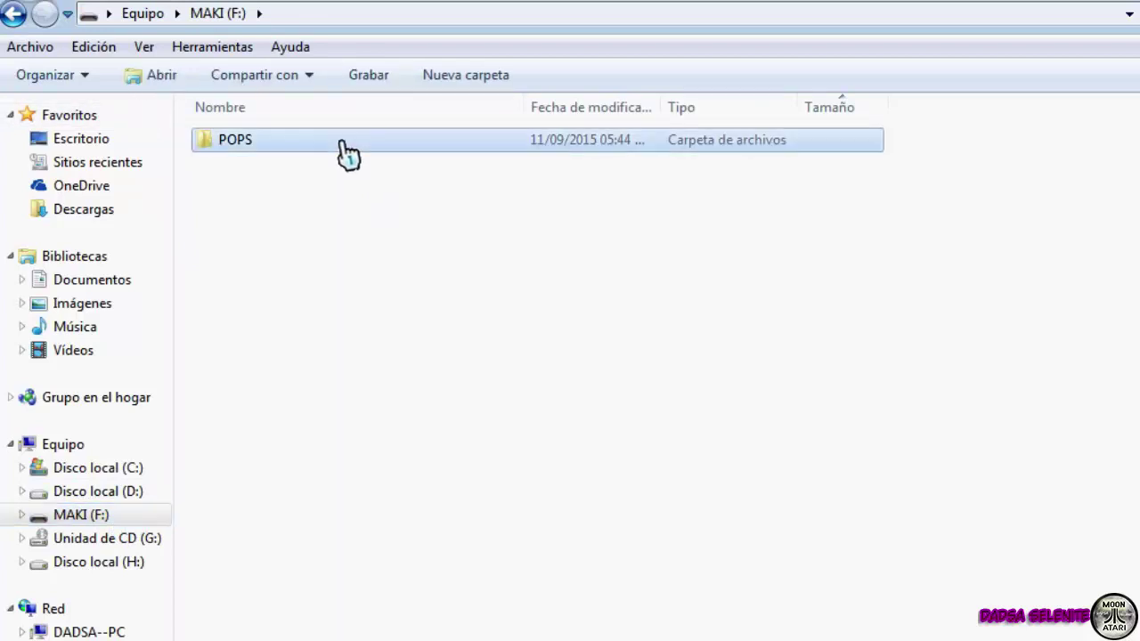
pyautogui.doubleClick(344, 152)
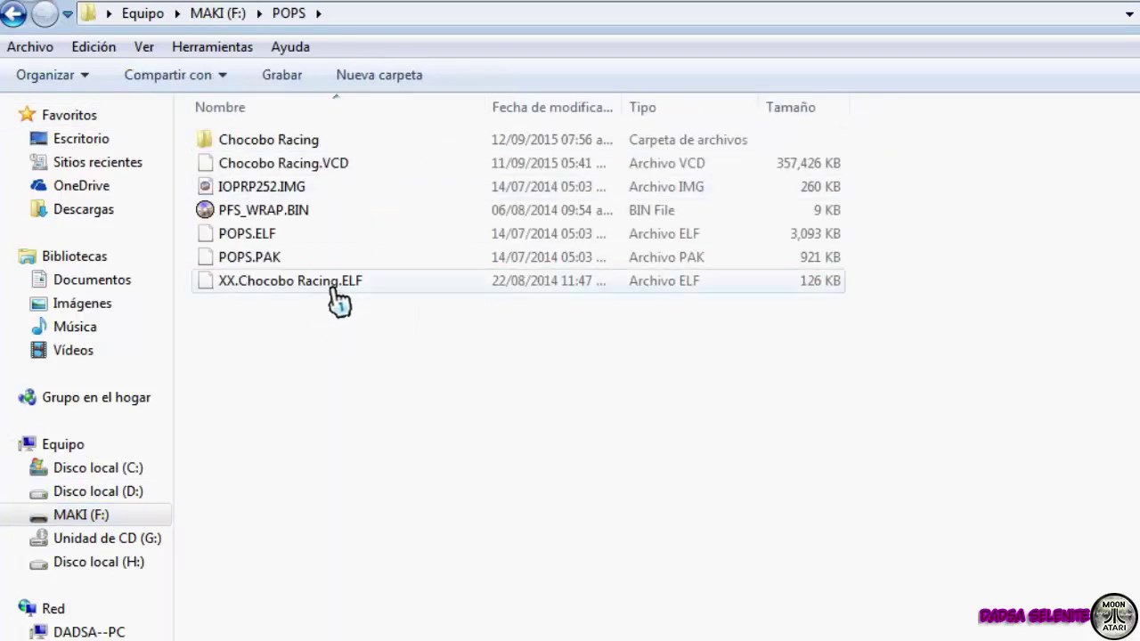
pyautogui.click(338, 284)
pyautogui.click(359, 166)
pyautogui.click(350, 283)
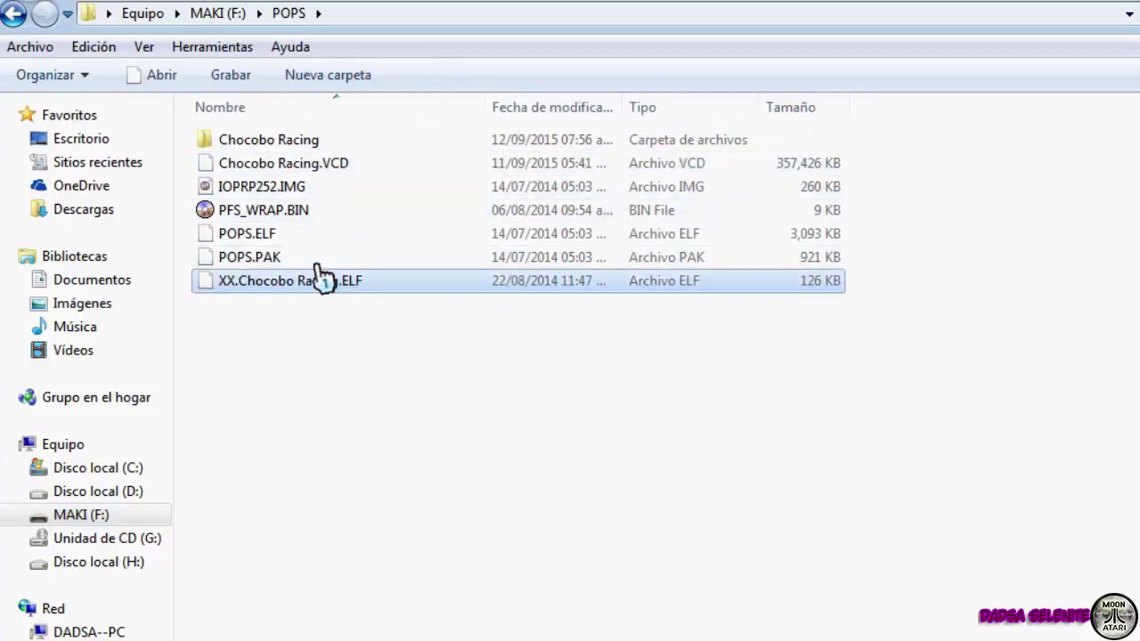
pyautogui.click(290, 211)
pyautogui.click(276, 234)
pyautogui.click(278, 257)
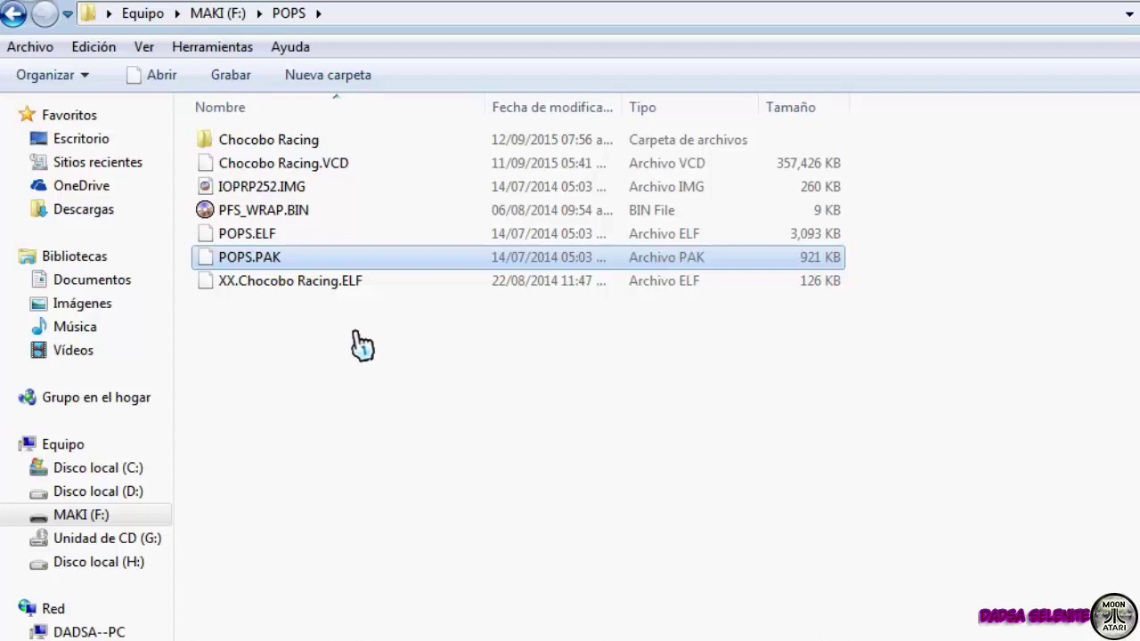
pyautogui.click(355, 289)
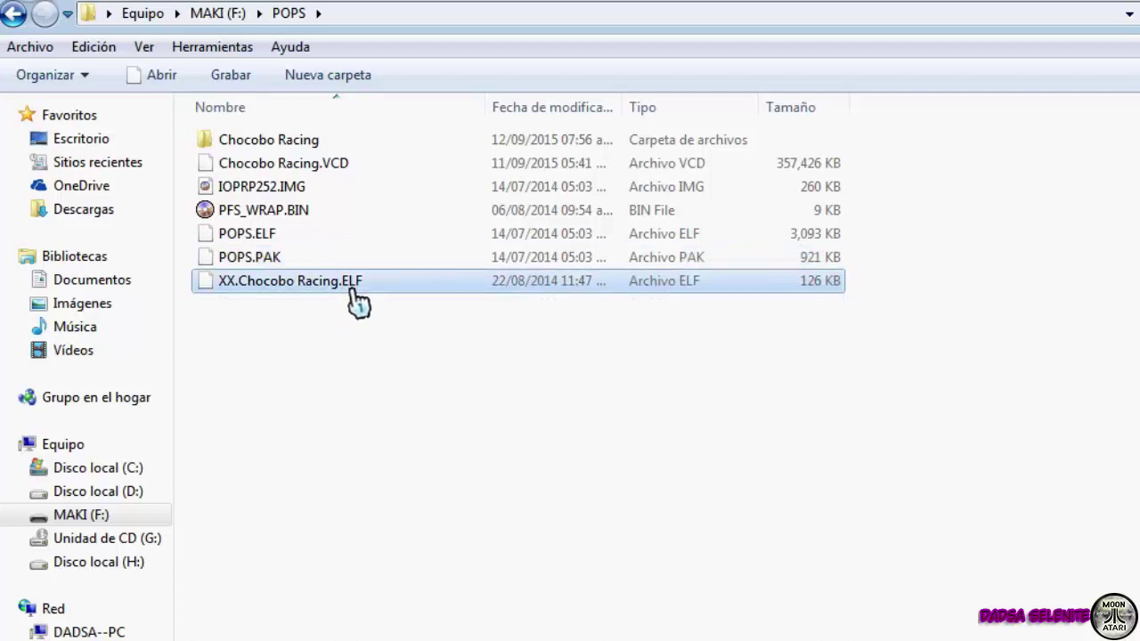
pyautogui.doubleClick(308, 144)
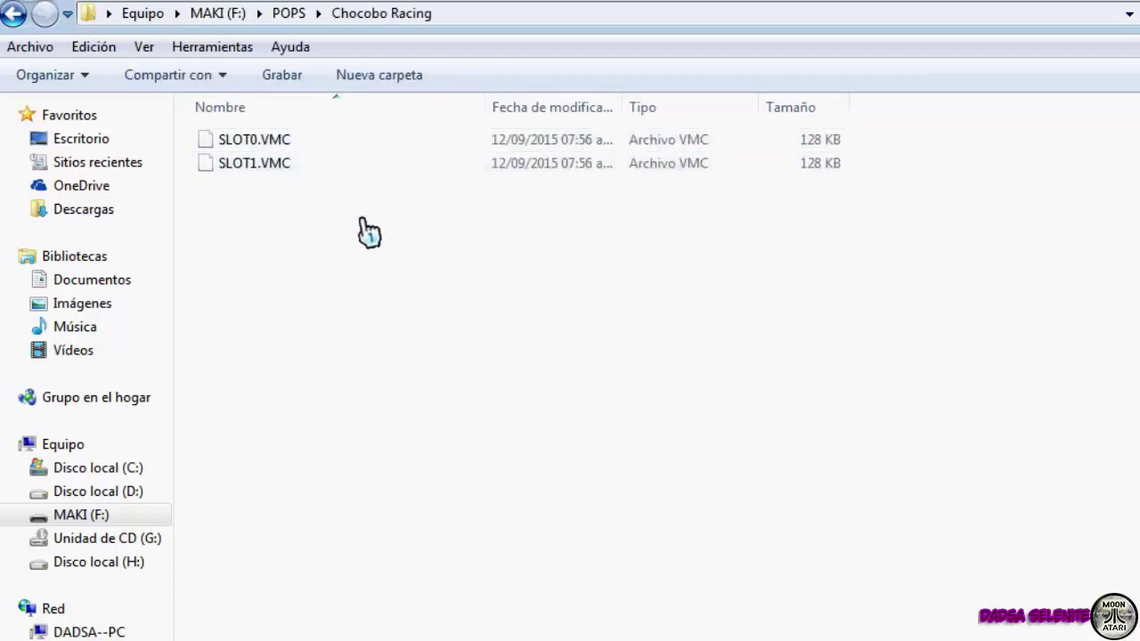
# - Go back from the Chocobo Racing subfolder to the POPS folder on the F: drive
pyautogui.click(12, 24)
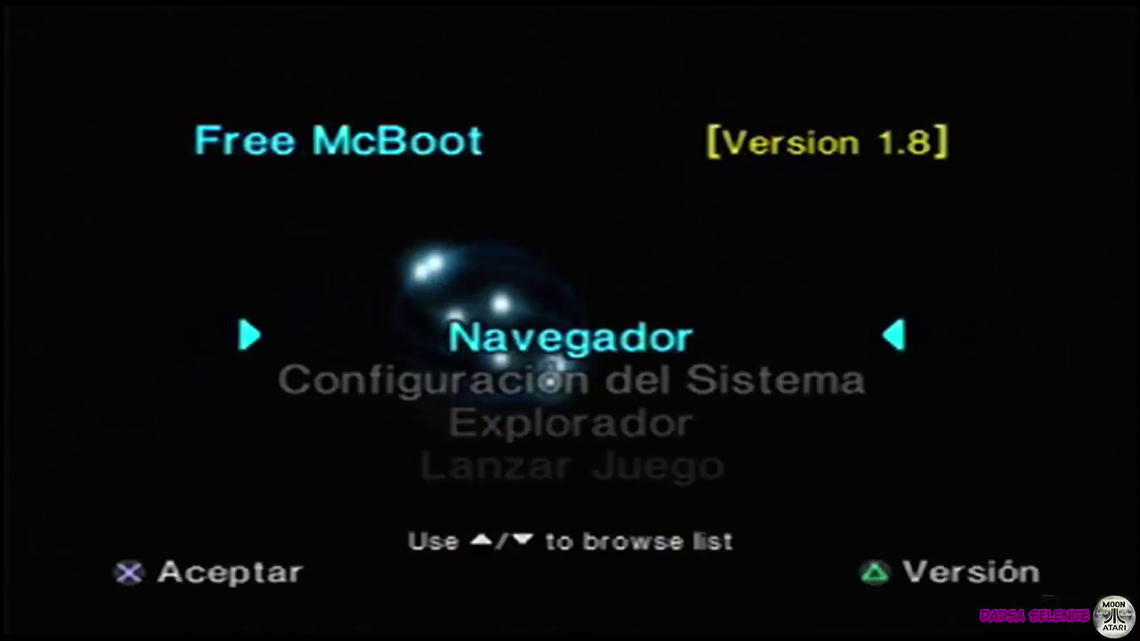
# - Switch to the PlayStation 2 and launch LaunchELF from the Free McBoot list
pyautogui.press('Down')
pyautogui.press('Down')
pyautogui.press('Down')
pyautogui.press('Down')
pyautogui.press('Down')
pyautogui.press('Down')
pyautogui.press('Down')
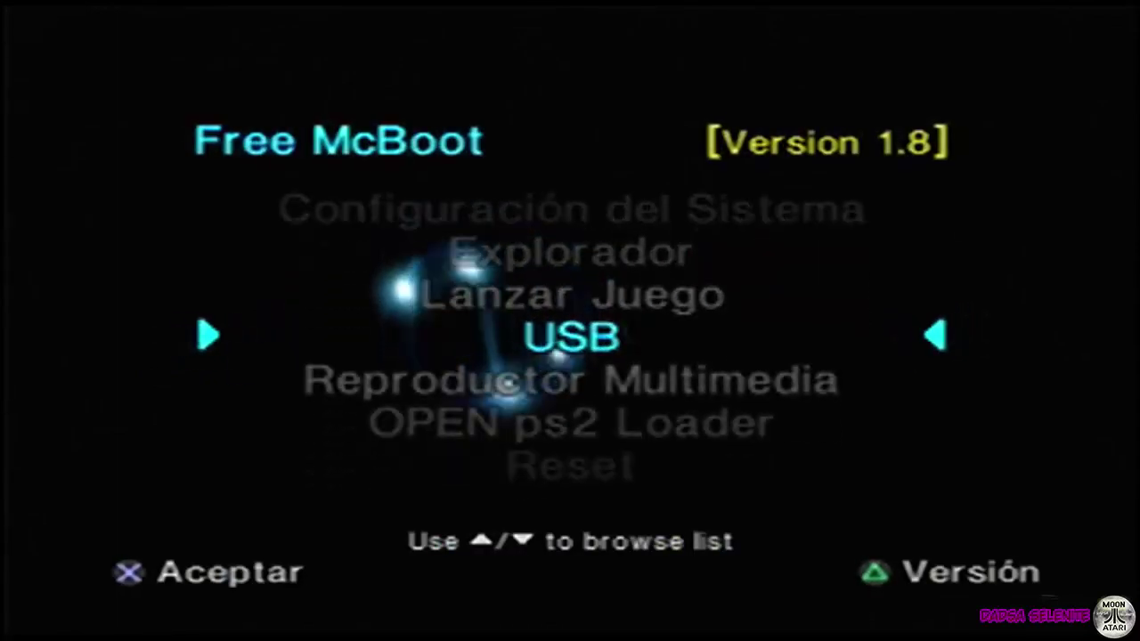
pyautogui.press('Down')
pyautogui.press('Return')
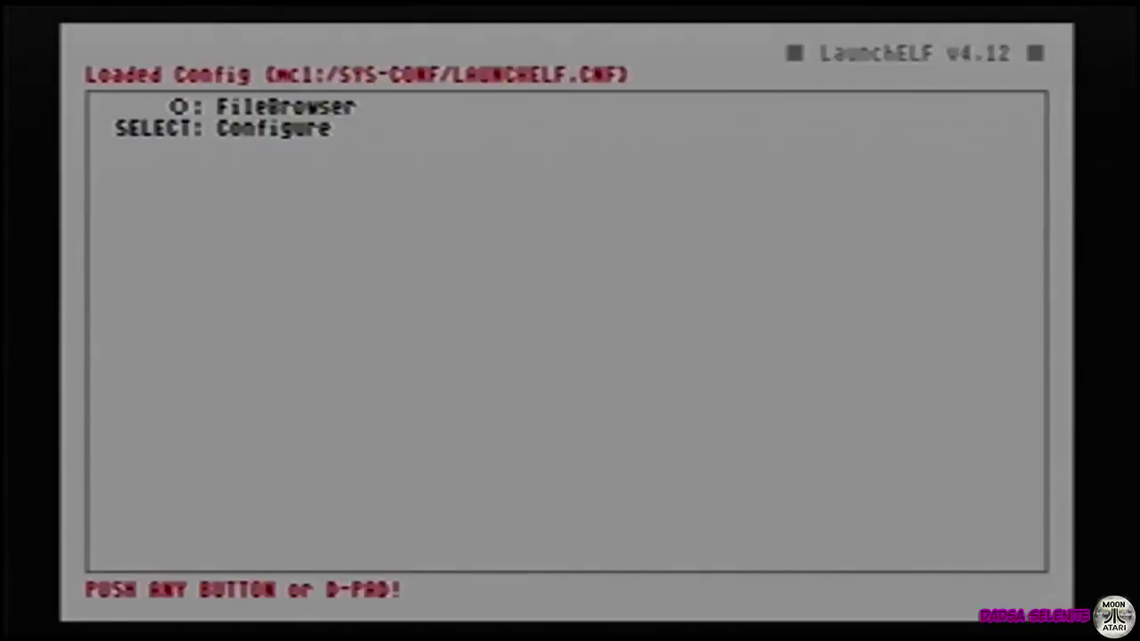
# - Open the FileBrowser in LaunchELF and enter the USB device mass:/
pyautogui.press('Return')
pyautogui.press('Down')
pyautogui.press('Down')
pyautogui.press('Down')
pyautogui.press('Down')
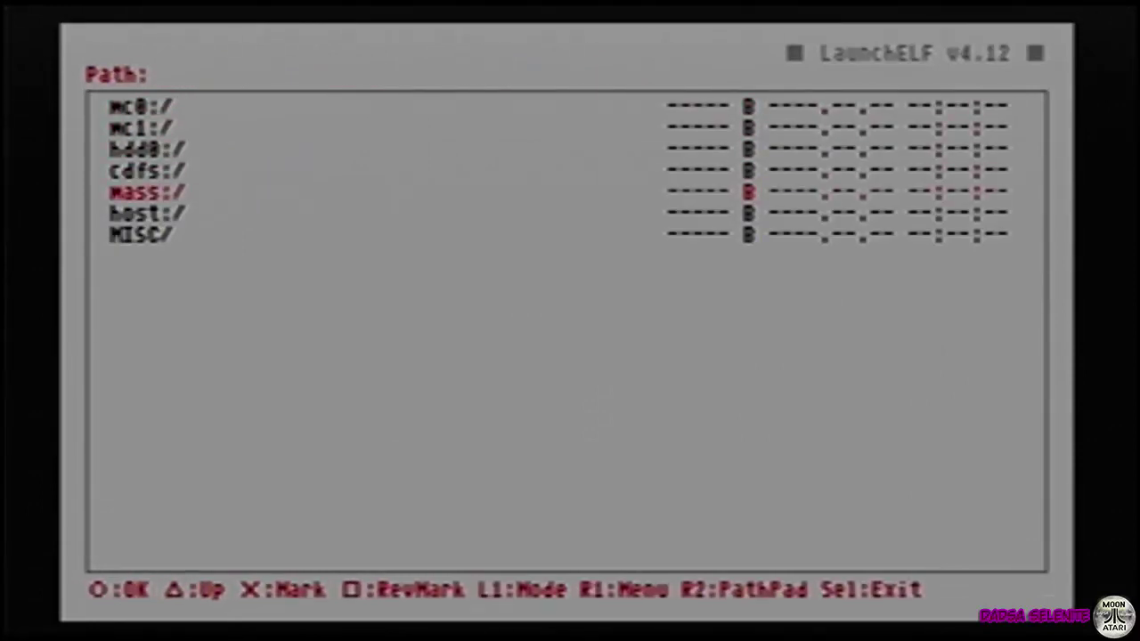
pyautogui.press('Return')
# - Open the POPS folder on the USB device and select XX.Chocobo Racing.ELF
pyautogui.press('Down')
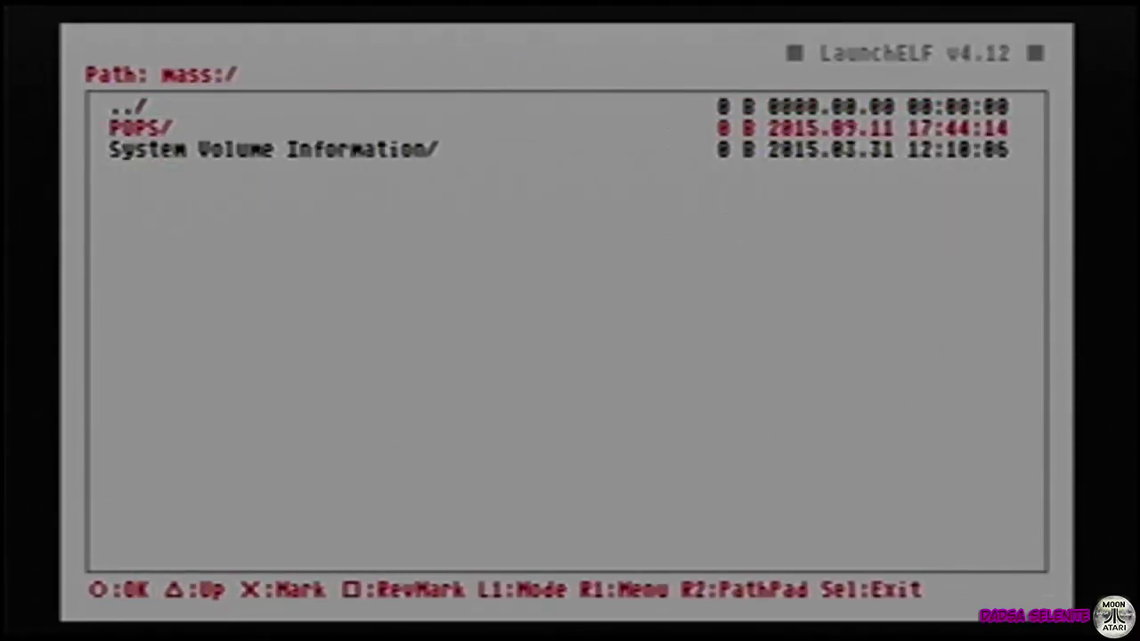
pyautogui.press('Return')
pyautogui.press('Down')
pyautogui.press('Down')
pyautogui.press('Down')
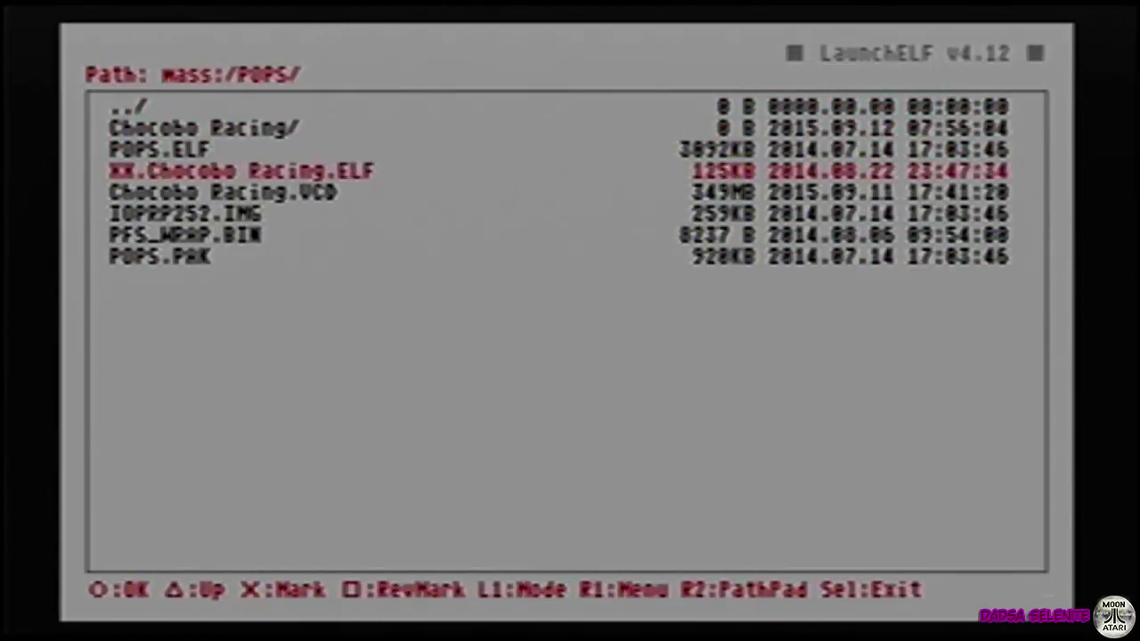